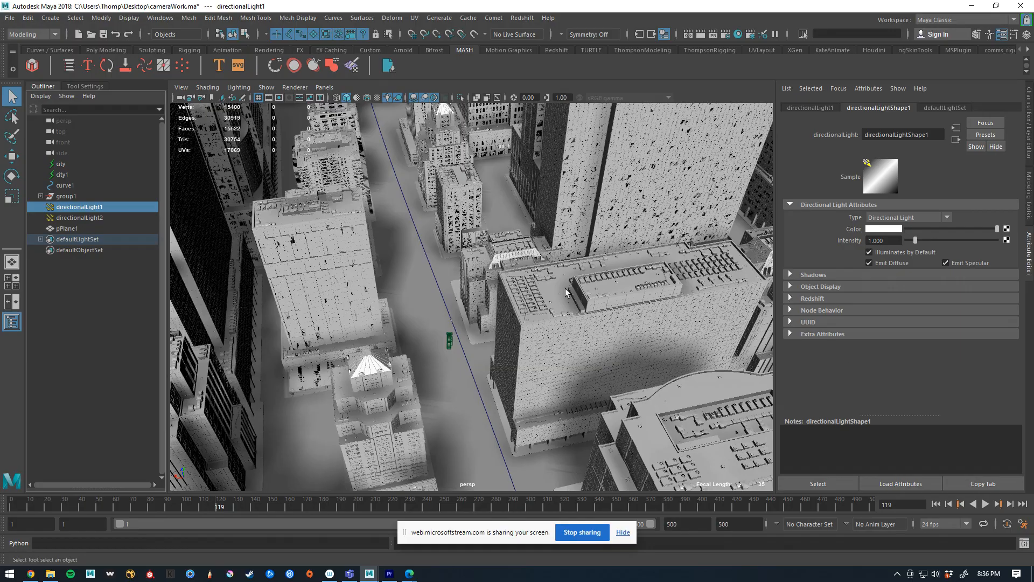
Switch the viewport to look through render_CAM
{"action": "scroll", "coordinate": [576, 284], "scroll_direction": "up", "scroll_amount": 5}
{"action": "scroll", "coordinate": [577, 284], "scroll_direction": "down", "scroll_amount": 10}
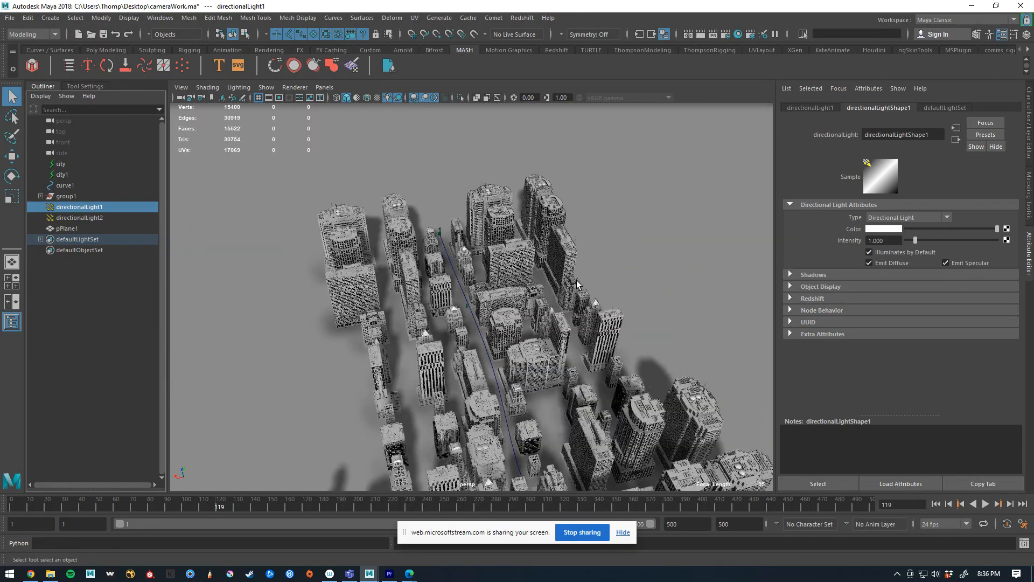
{"action": "left_click", "coordinate": [180, 99]}
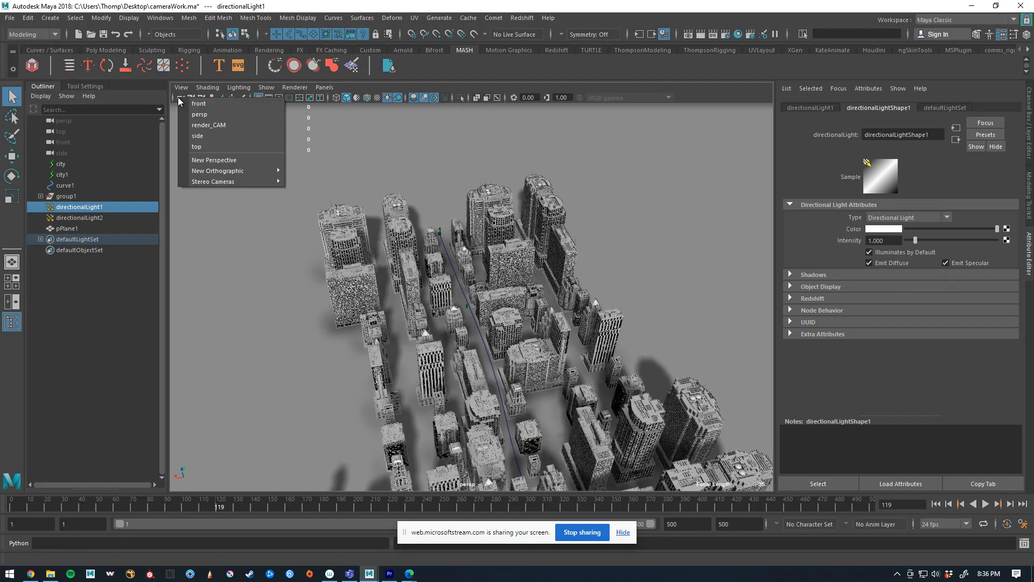
{"action": "left_click", "coordinate": [199, 125]}
{"action": "left_click", "coordinate": [414, 263]}
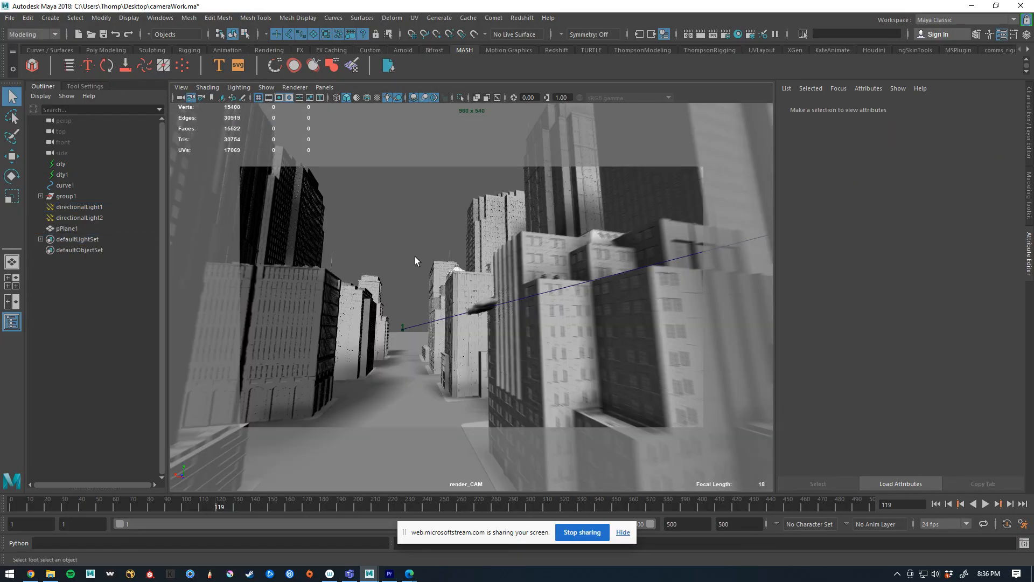
Play the animation from the start through render_CAM with the field chart overlay turned on
{"action": "left_click_drag", "start_coordinate": [129, 503], "coordinate": [0, 499]}
{"action": "key", "text": "alt+v"}
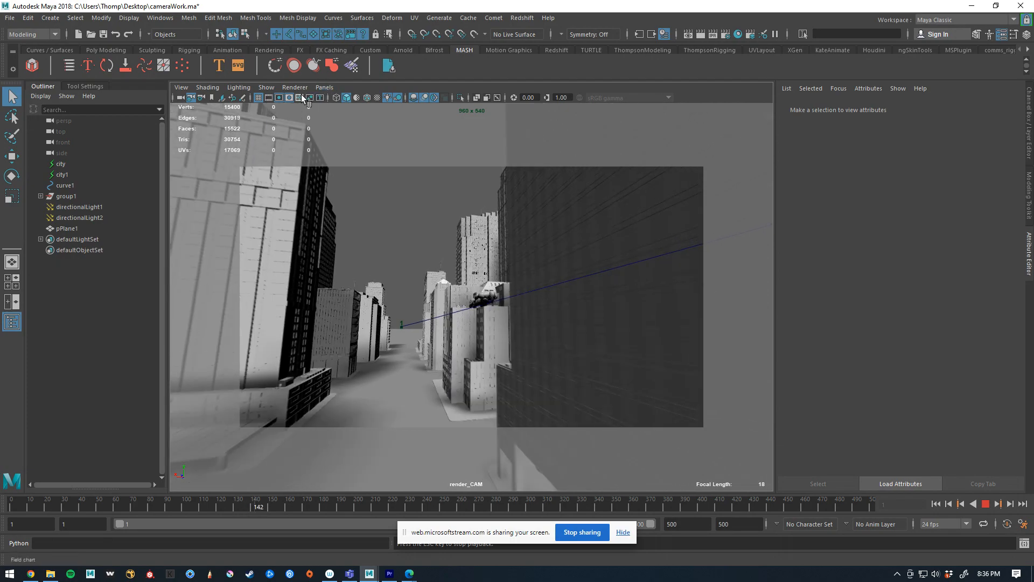
{"action": "left_click", "coordinate": [300, 97]}
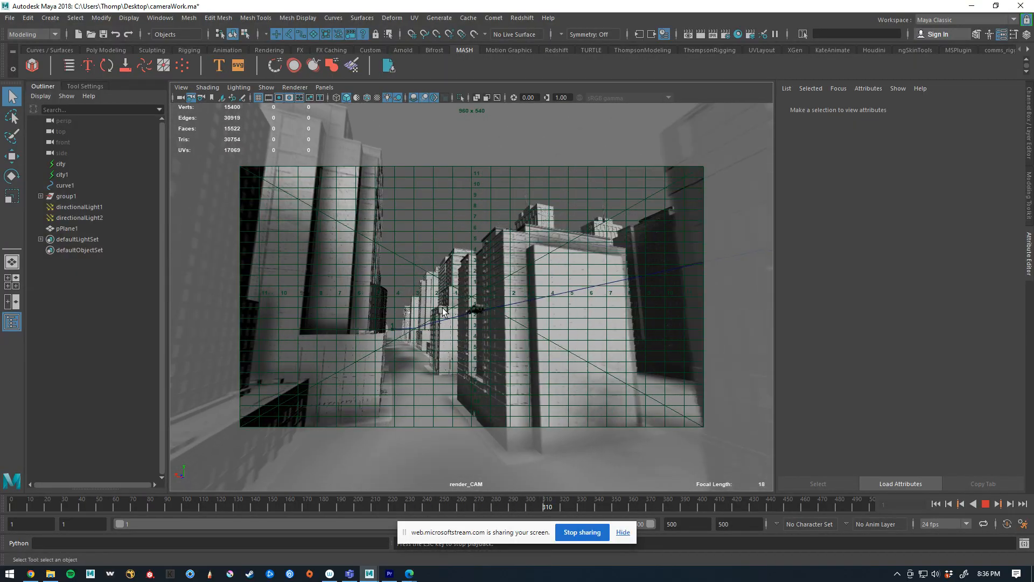
{"action": "key", "text": "Escape"}
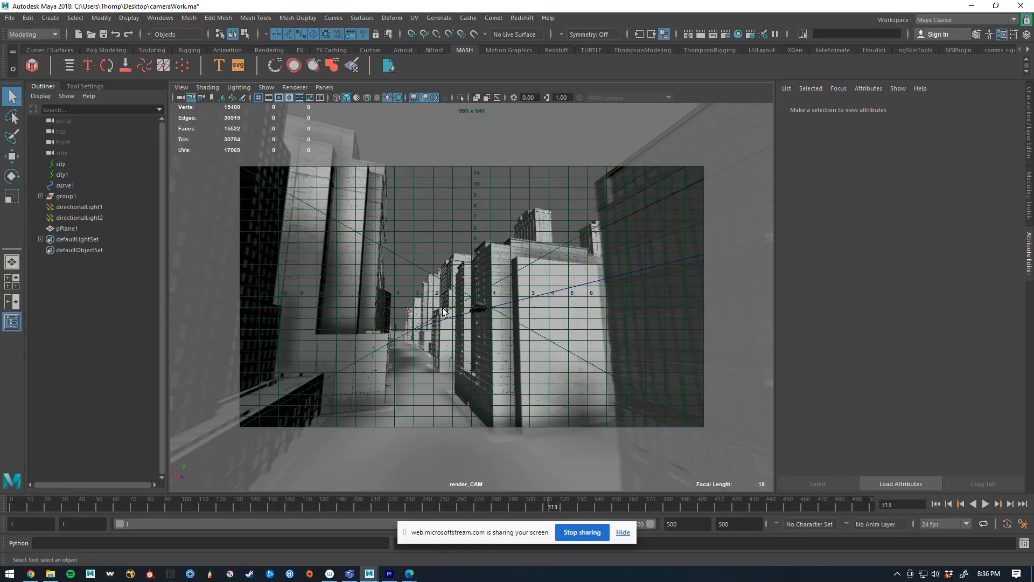
Expand the group1 hierarchy and rename group1 to motionPath_GRP
{"action": "left_click", "coordinate": [41, 196], "text": "shift"}
{"action": "left_click", "coordinate": [69, 196]}
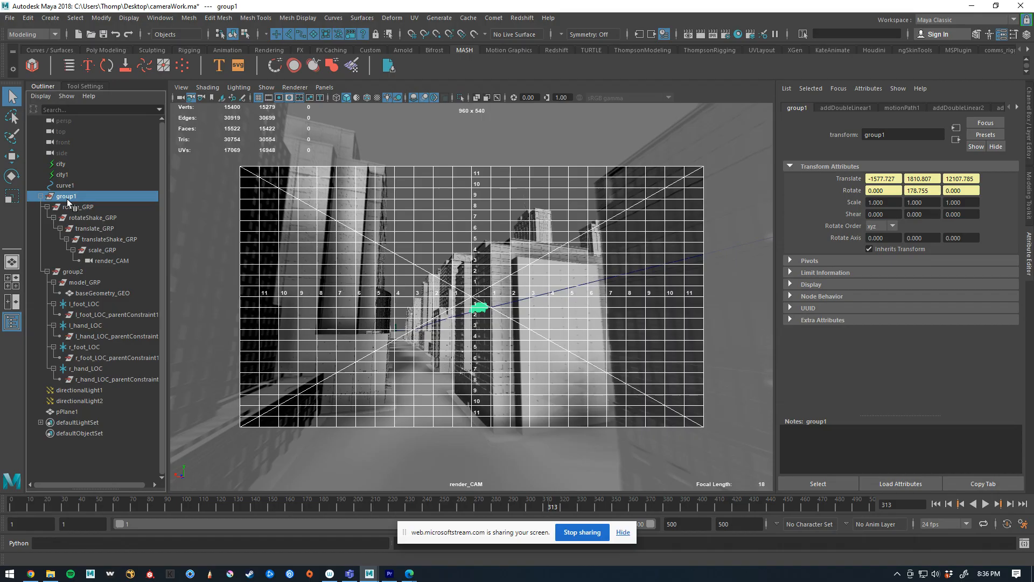
{"action": "type", "text": "motionPath_GRP"}
{"action": "key", "text": "Return"}
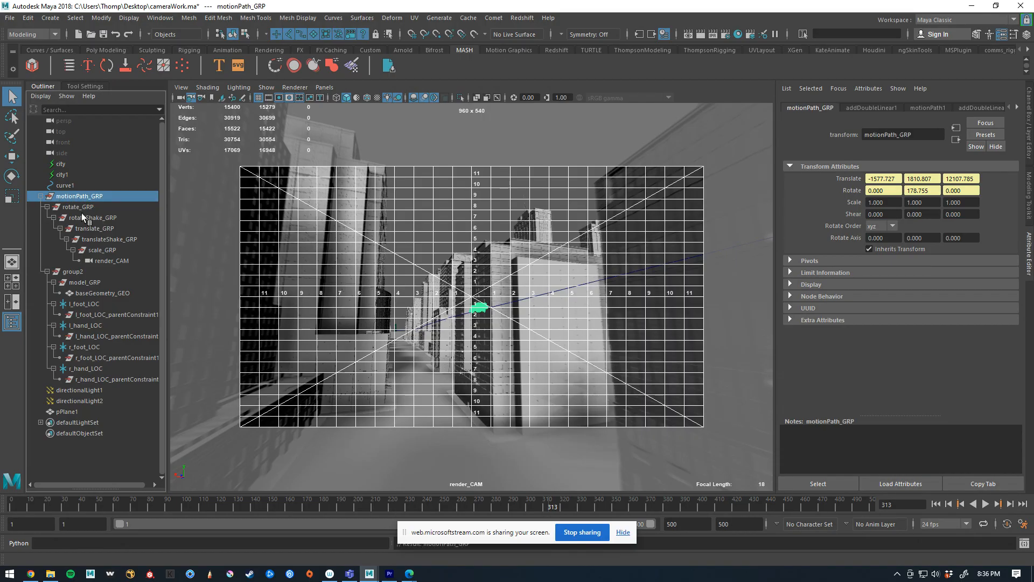
Inspect the addDoubleLinear1 and motionPath1 attributes of motionPath_GRP, and scrub the animation back to frame 1
{"action": "left_click", "coordinate": [876, 107]}
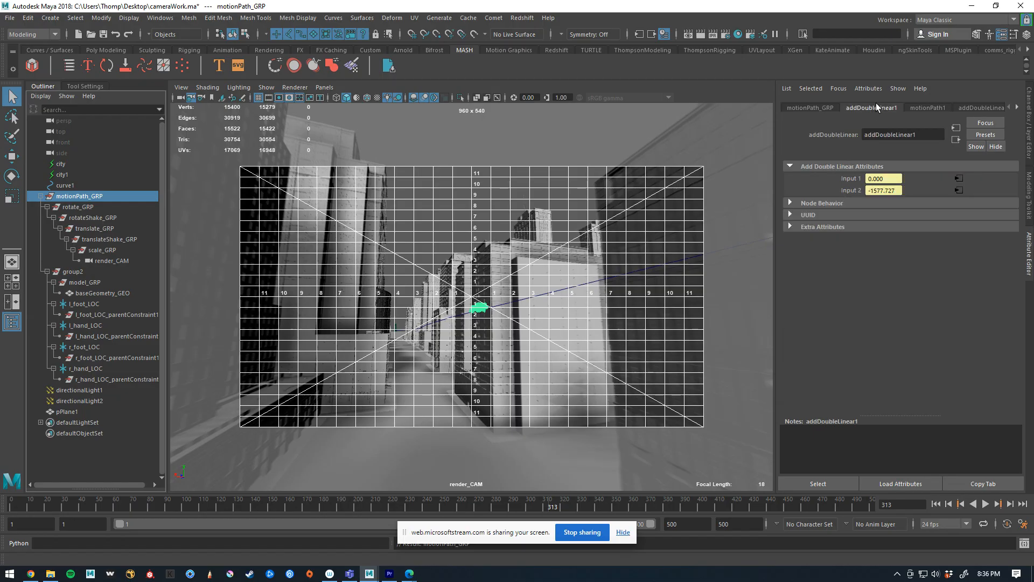
{"action": "left_click", "coordinate": [943, 104]}
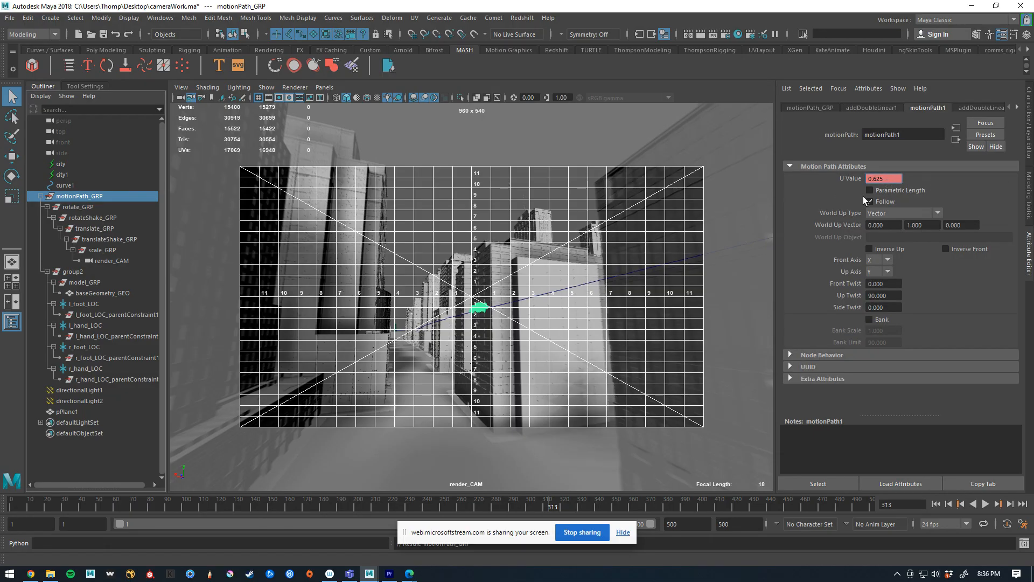
{"action": "left_click_drag", "start_coordinate": [477, 508], "coordinate": [1, 501]}
{"action": "left_click", "coordinate": [430, 225]}
{"action": "left_click", "coordinate": [430, 227]}
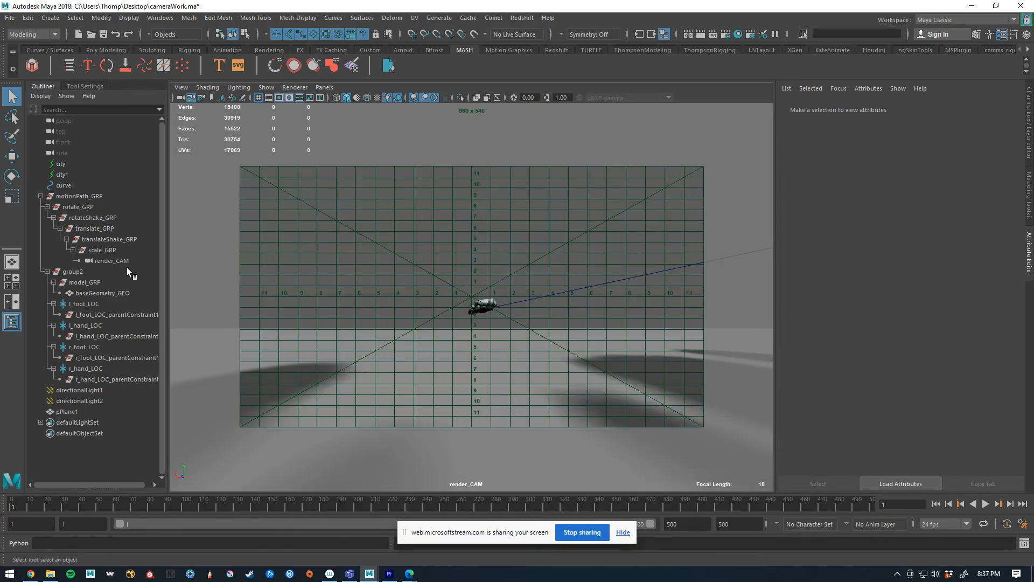
Hide the grid, field chart, gate mask and resolution gate in the render_CAM view
{"action": "left_click", "coordinate": [82, 207]}
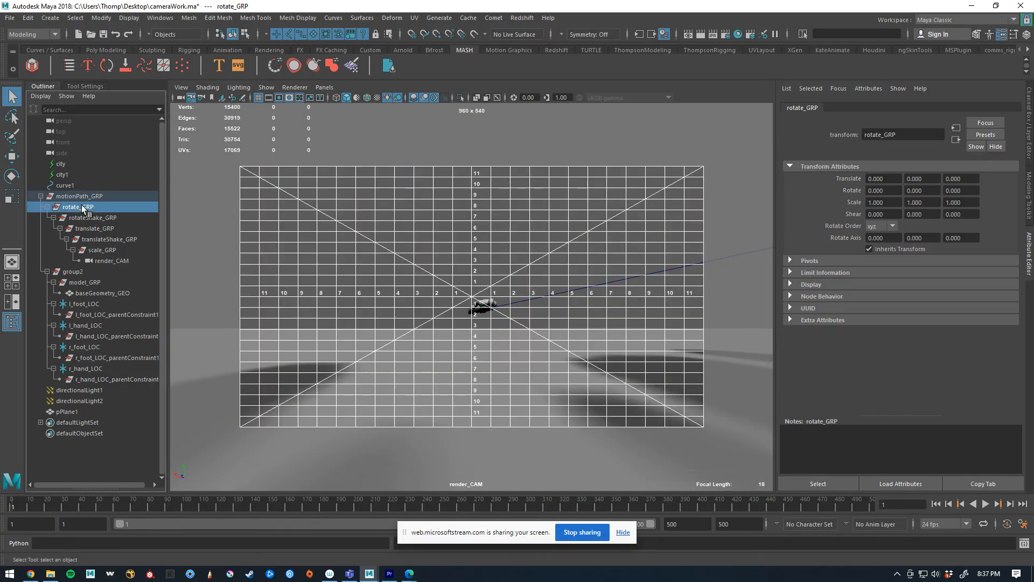
{"action": "left_click", "coordinate": [259, 95]}
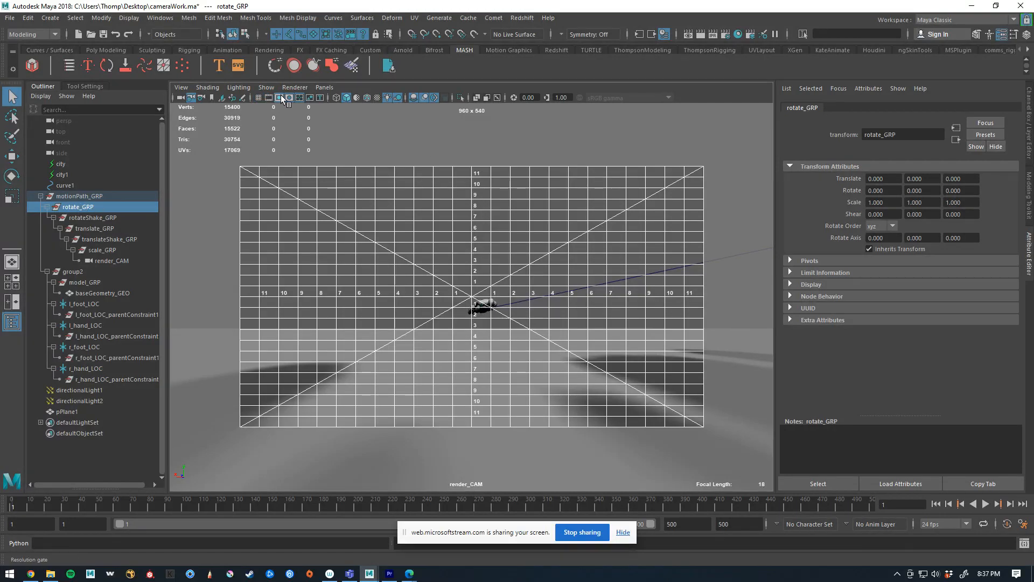
{"action": "left_click", "coordinate": [299, 97]}
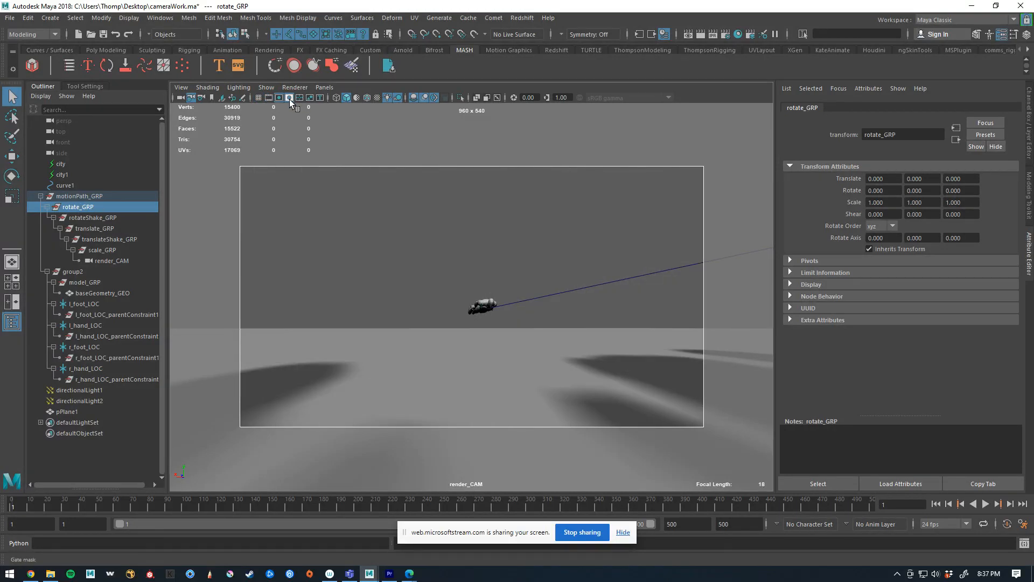
{"action": "left_click", "coordinate": [289, 98]}
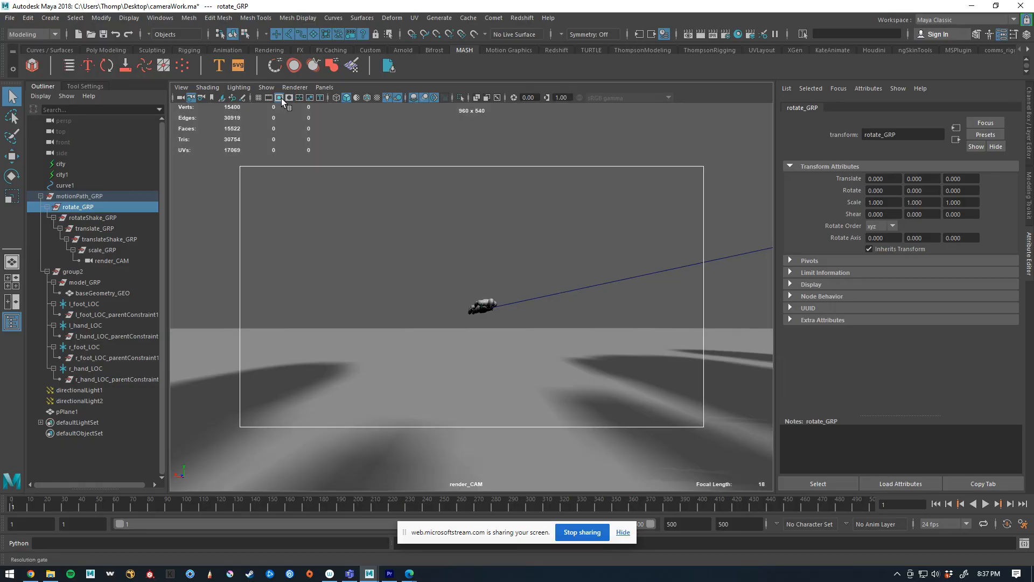
{"action": "left_click", "coordinate": [470, 206]}
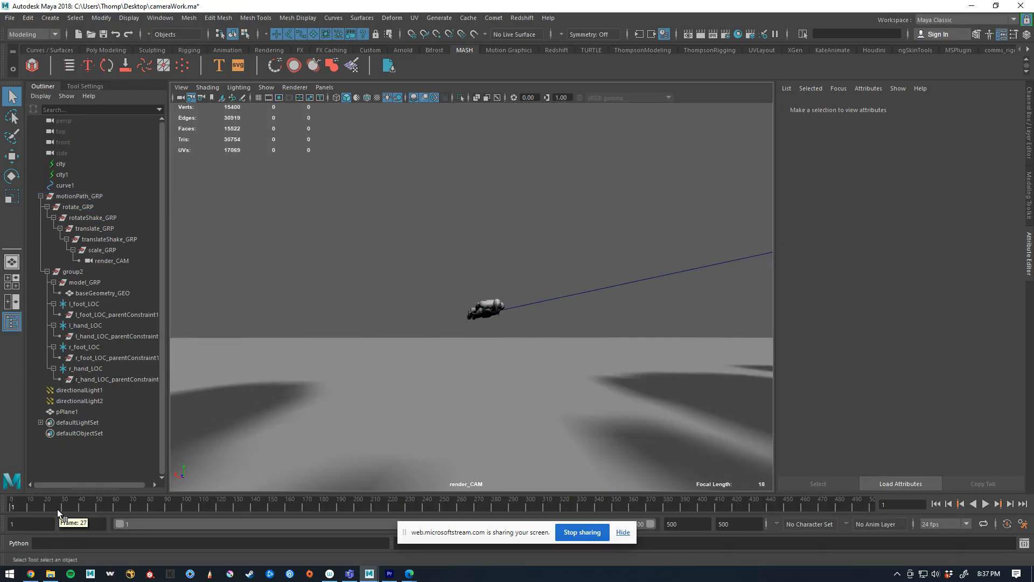
Preview the animation to frame 99, and display the resolution gate and gate mask again in the camera view
{"action": "key", "text": "alt+v"}
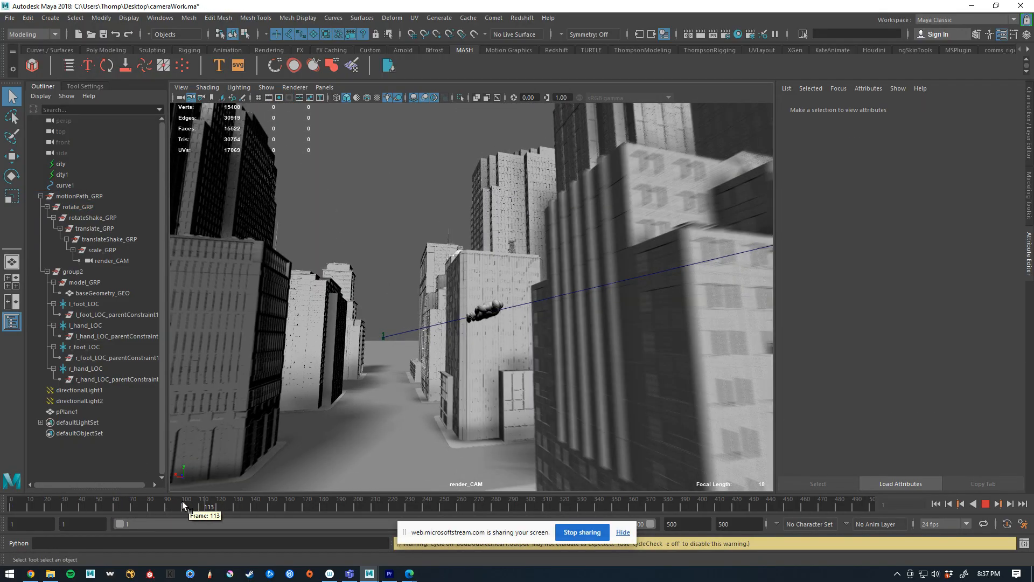
{"action": "left_click", "coordinate": [183, 505]}
{"action": "left_click", "coordinate": [269, 98]}
{"action": "left_click", "coordinate": [269, 99]}
{"action": "left_click", "coordinate": [278, 99]}
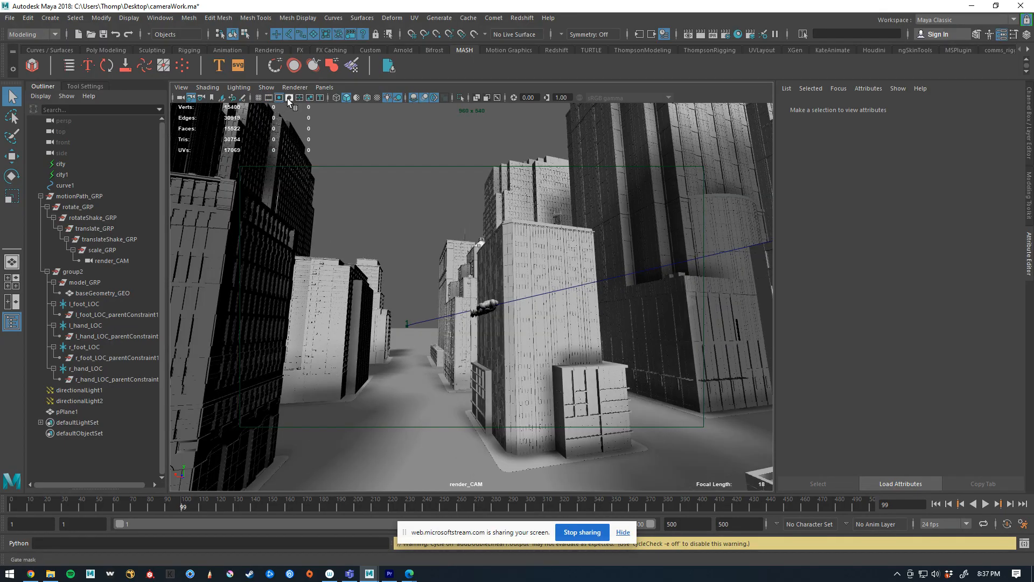
{"action": "left_click", "coordinate": [289, 98]}
In render_CAM's display options, set the gate mask opacity to 1.000 and the gate mask color to black
{"action": "left_click", "coordinate": [179, 98]}
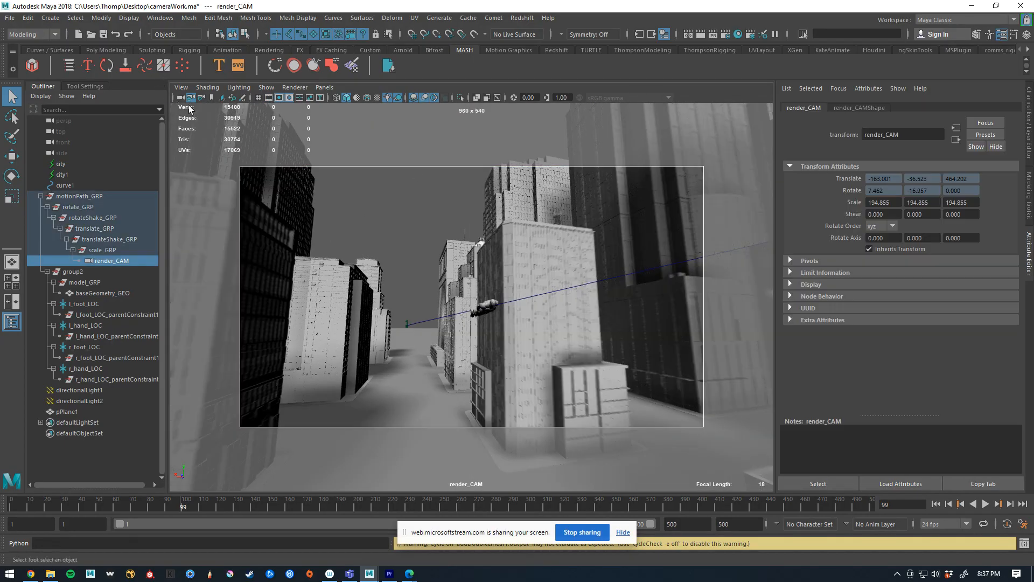
{"action": "left_click", "coordinate": [861, 108]}
{"action": "scroll", "coordinate": [909, 336], "scroll_direction": "down", "scroll_amount": 5}
{"action": "left_click", "coordinate": [835, 308]}
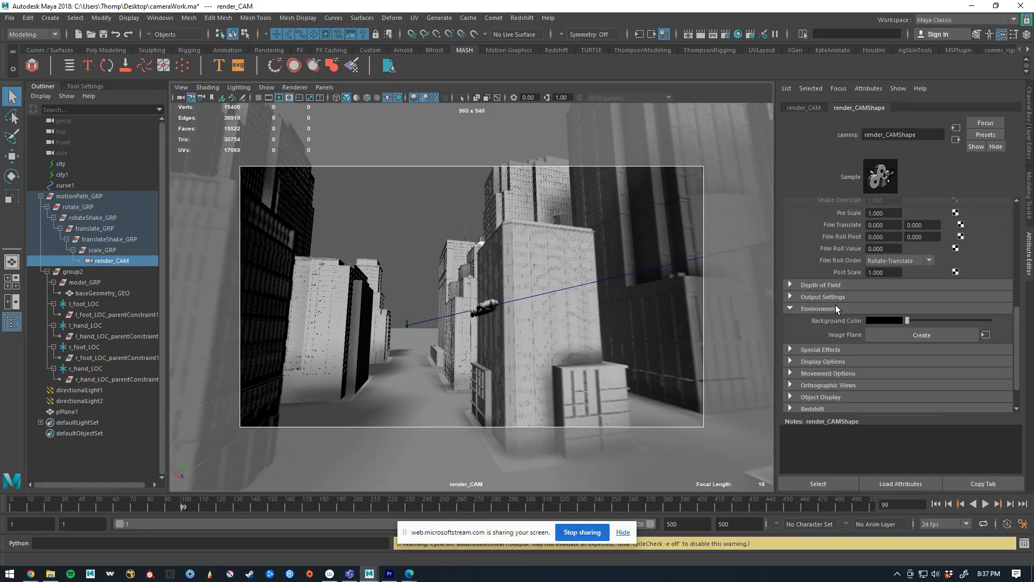
{"action": "left_click", "coordinate": [835, 307]}
{"action": "left_click", "coordinate": [832, 332]}
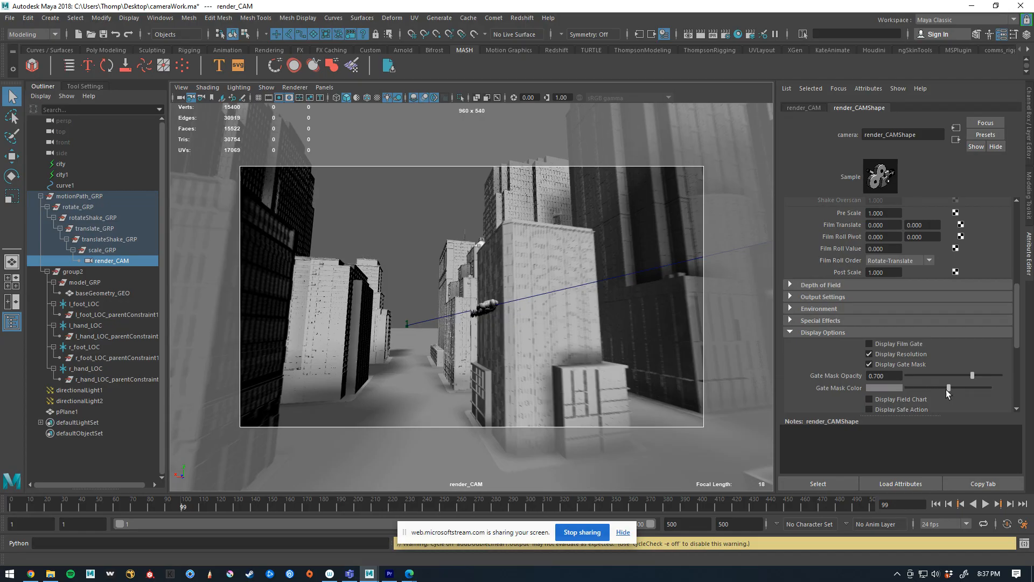
{"action": "left_click_drag", "start_coordinate": [970, 376], "coordinate": [1017, 379]}
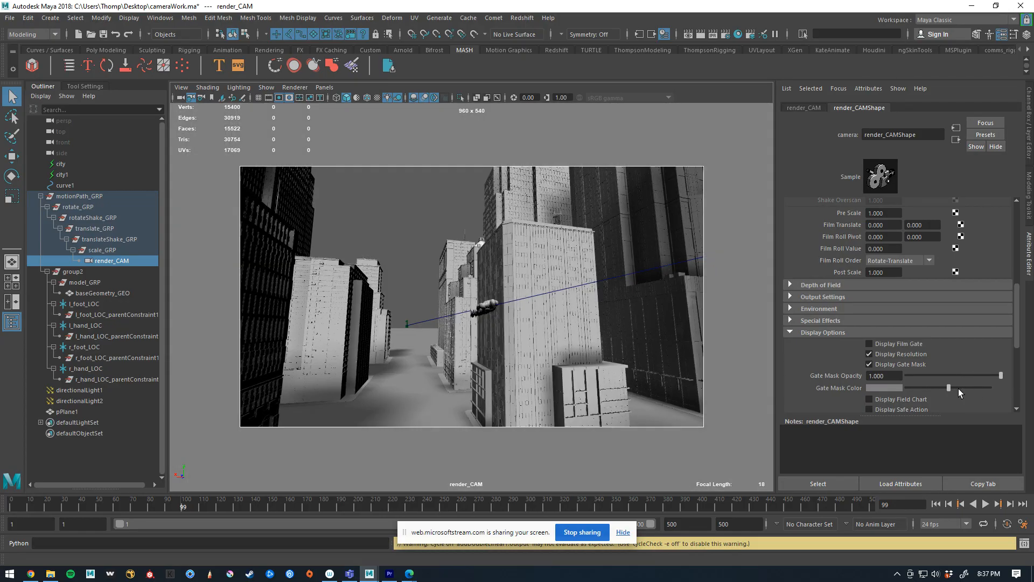
{"action": "left_click_drag", "start_coordinate": [949, 387], "coordinate": [655, 412]}
{"action": "left_click", "coordinate": [610, 293]}
{"action": "left_click", "coordinate": [392, 207]}
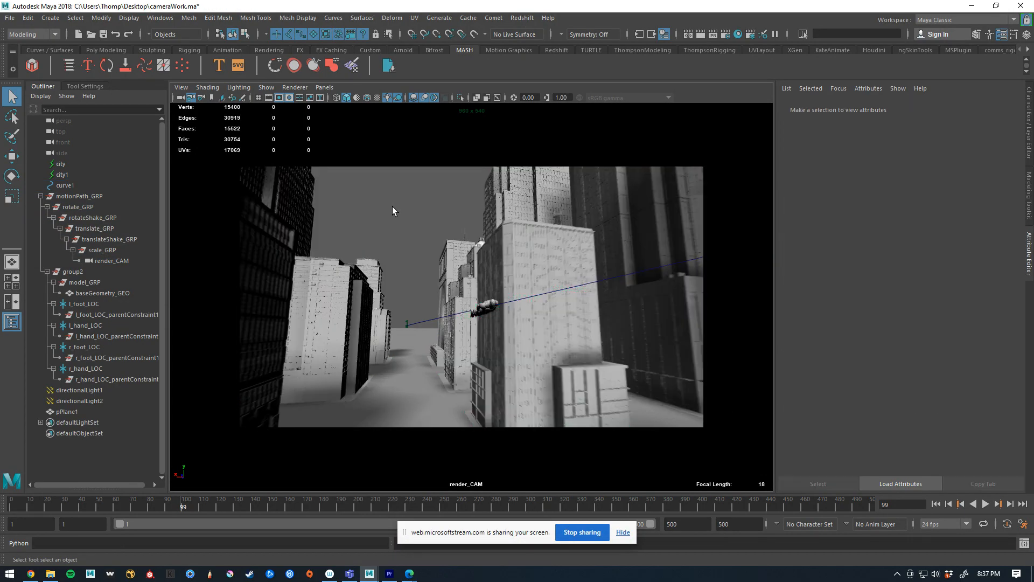
Select rotate_GRP for rotation and key its unrotated pose at frame 46
{"action": "left_click", "coordinate": [96, 207]}
{"action": "key", "text": "e"}
{"action": "left_click_drag", "start_coordinate": [515, 316], "coordinate": [474, 335]}
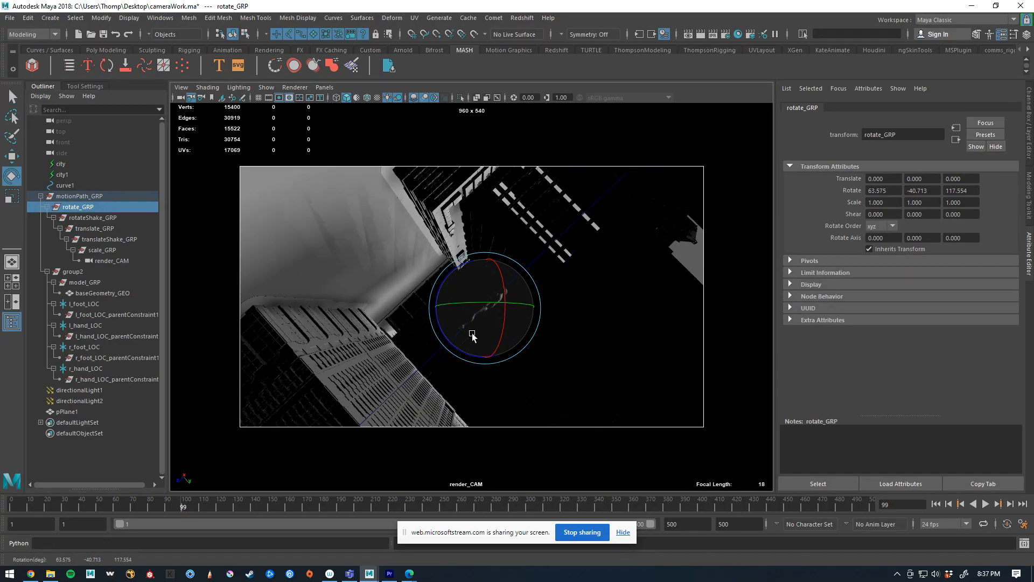
{"action": "key", "text": "ctrl+z"}
{"action": "left_click_drag", "start_coordinate": [135, 509], "coordinate": [92, 503]}
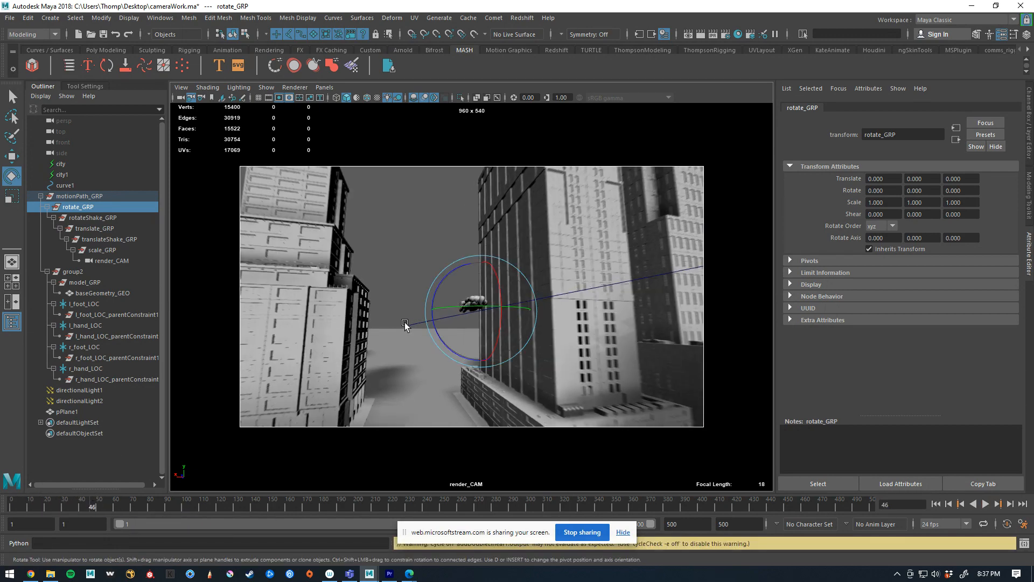
{"action": "key", "text": "shift+e"}
{"action": "left_click", "coordinate": [1031, 108]}
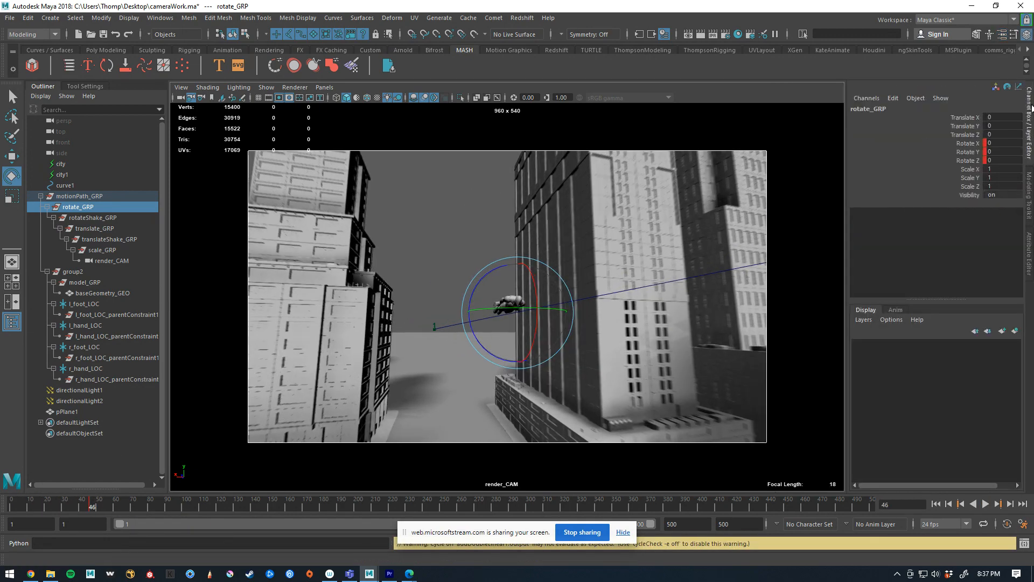
At frame 207, rotate rotate_GRP to about X 4.6, Y 18.5, Z 14.5, key the rotation and play it back
{"action": "left_click", "coordinate": [370, 503]}
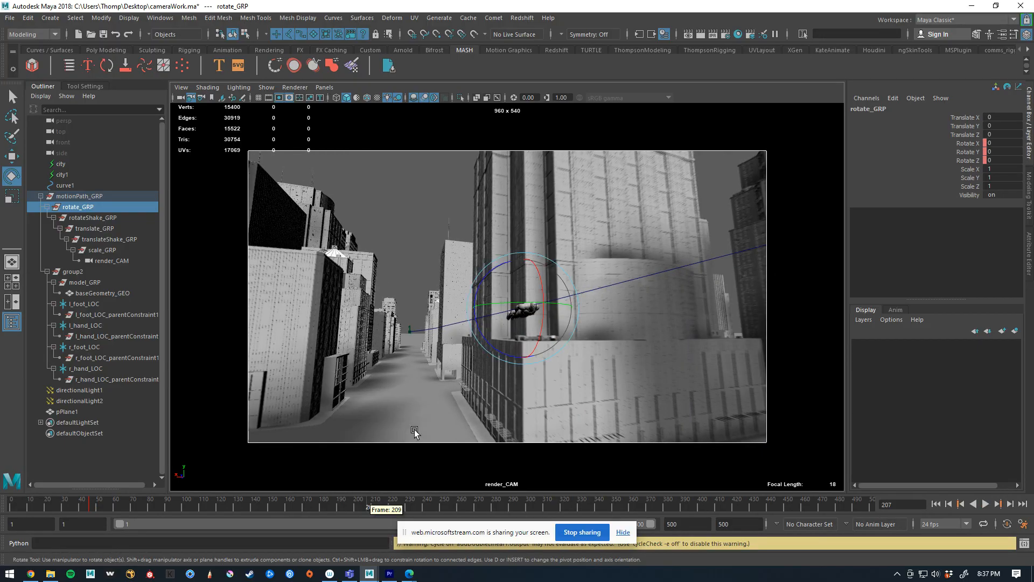
{"action": "left_click_drag", "start_coordinate": [492, 323], "coordinate": [500, 327]}
{"action": "key", "text": "shift+e"}
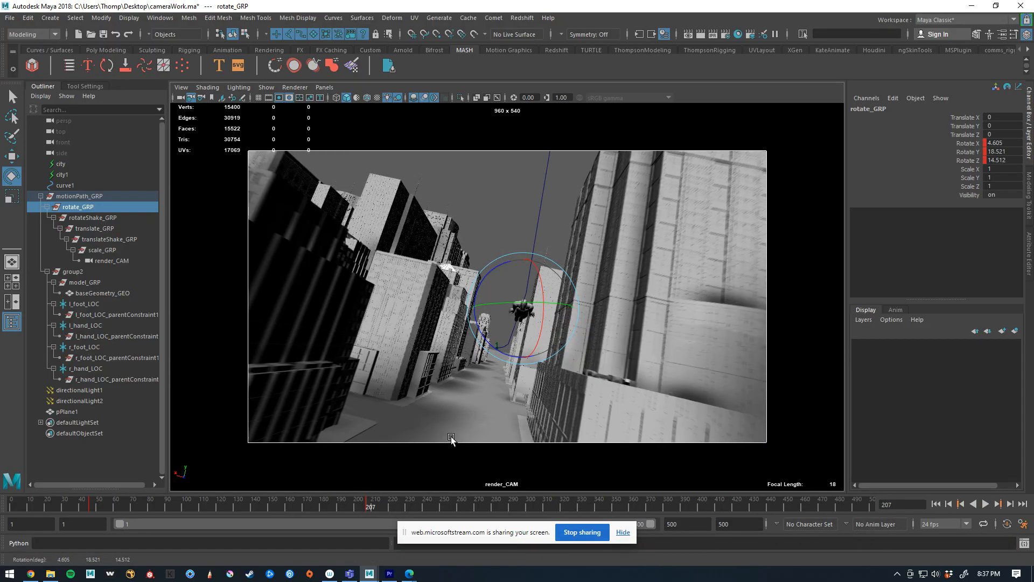
{"action": "key", "text": "alt+v"}
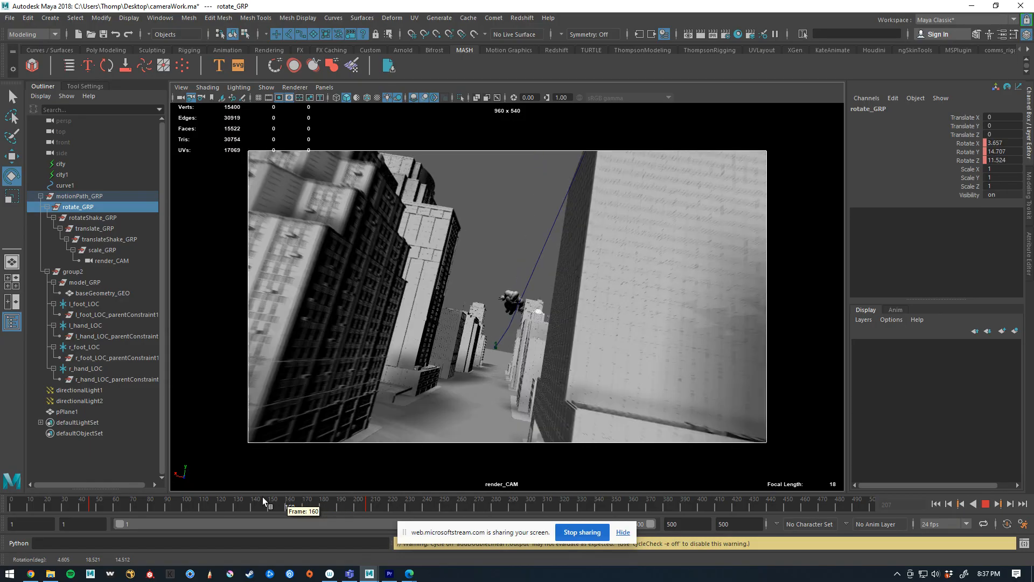
At frame 1, rotate rotate_GRP to about X -6.2, Y -23, Z -7.9 and play the animation
{"action": "key", "text": "alt+v"}
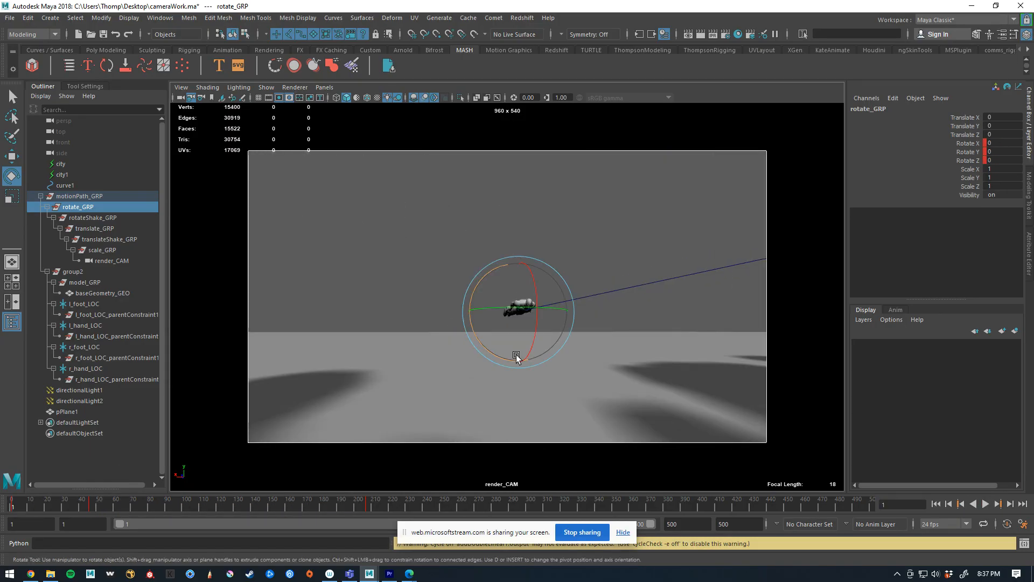
{"action": "left_click_drag", "start_coordinate": [528, 329], "coordinate": [526, 324]}
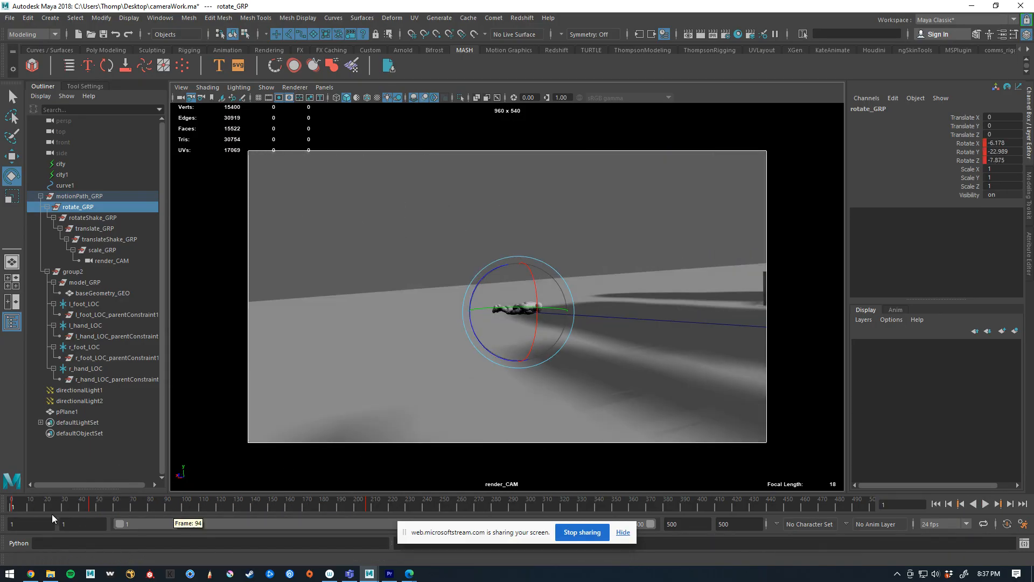
{"action": "key", "text": "alt+v"}
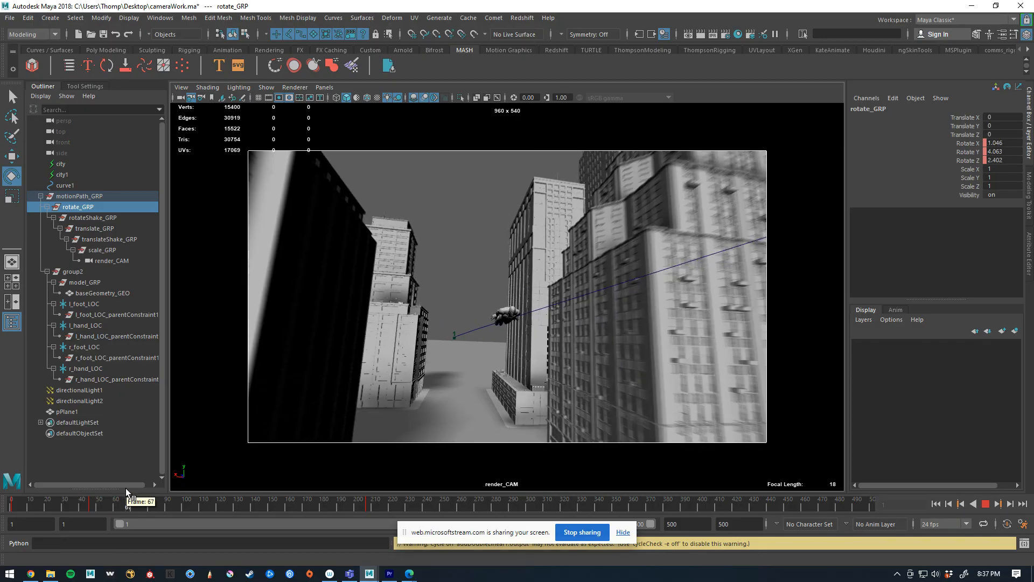
Key rotate_GRP's rotation near frame 90, delete its key at frame 46, and preview the motion up to frame 269
{"action": "left_click", "coordinate": [163, 500]}
{"action": "key", "text": "s"}
{"action": "left_click_drag", "start_coordinate": [163, 500], "coordinate": [87, 502]}
{"action": "right_click", "coordinate": [88, 502]}
{"action": "left_click", "coordinate": [167, 362]}
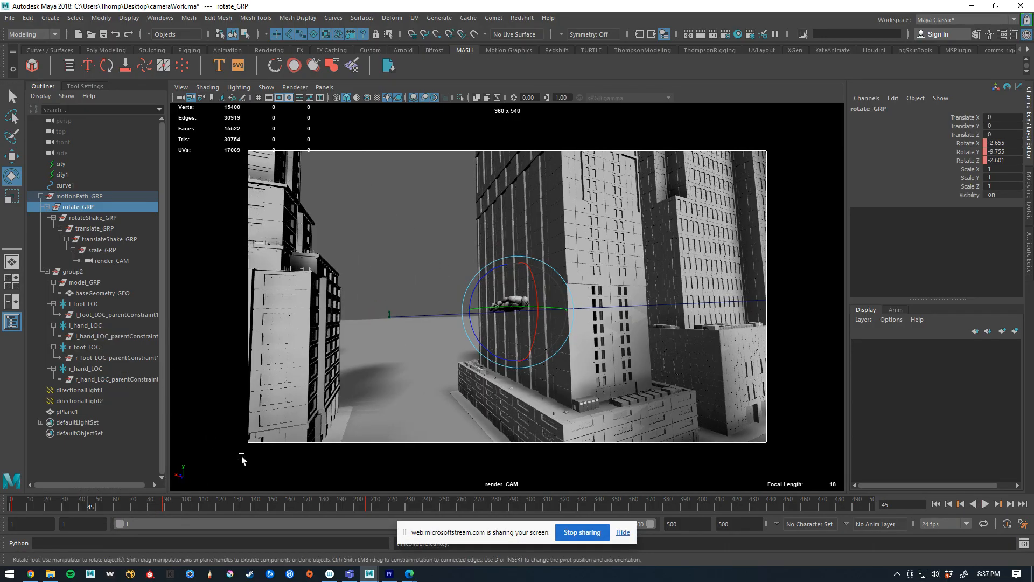
{"action": "key", "text": "alt+v"}
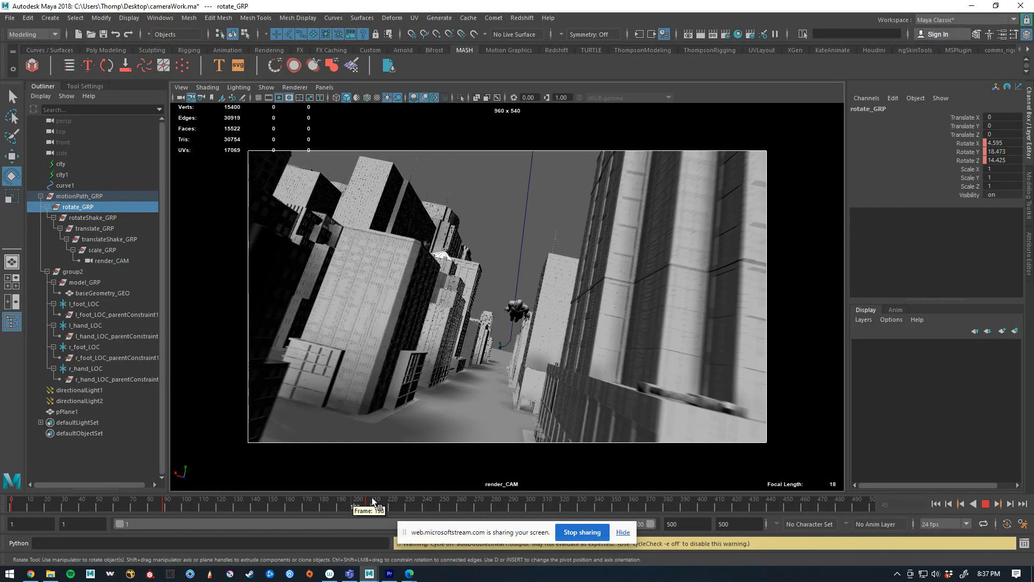
{"action": "key", "text": "alt+v"}
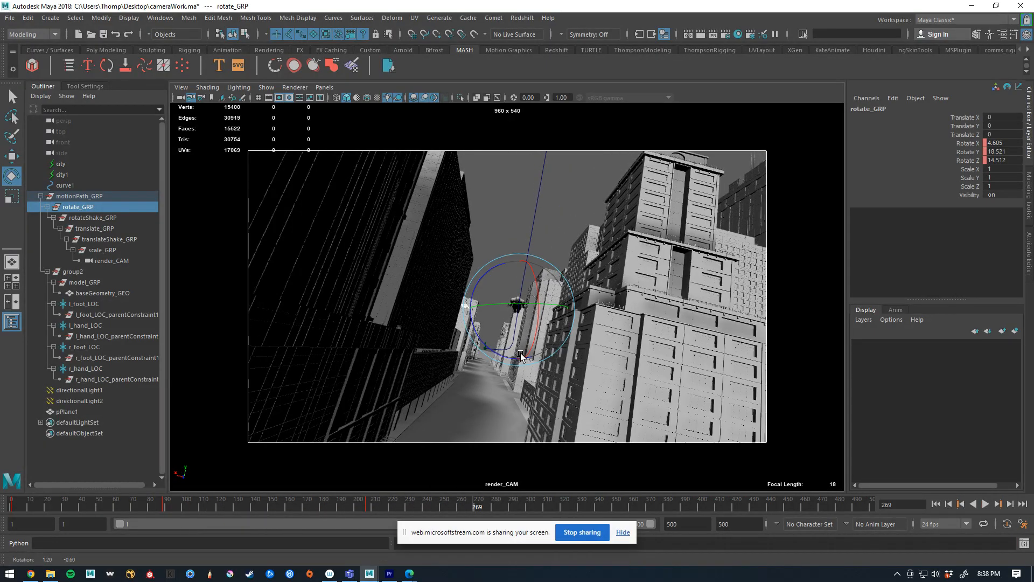
At frame 269, rotate rotate_GRP to about X -37.4, Y 49.7, Z -10.3, rotate it again further along the timeline, and play the animation
{"action": "left_click_drag", "start_coordinate": [518, 357], "coordinate": [497, 326]}
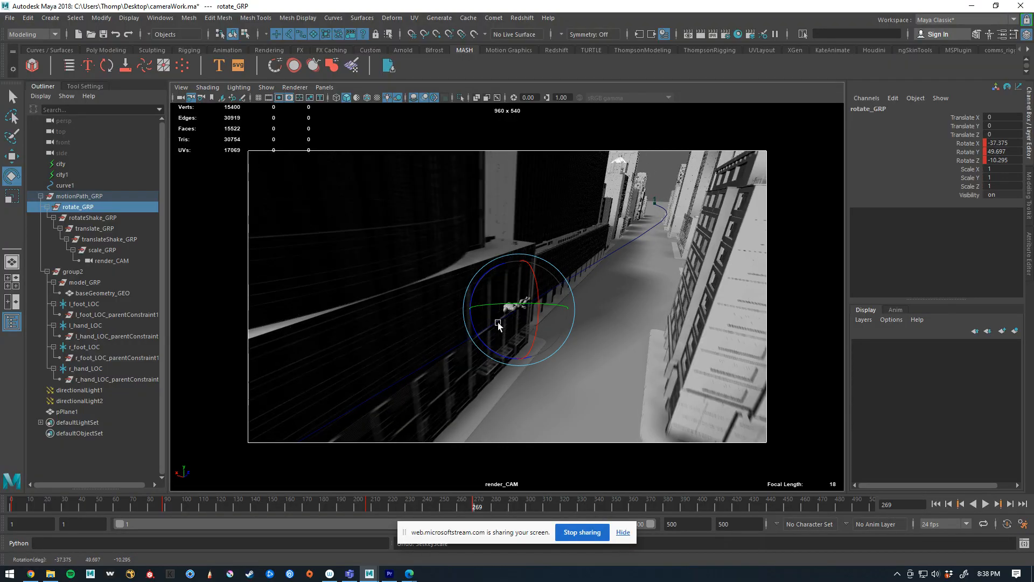
{"action": "left_click_drag", "start_coordinate": [425, 505], "coordinate": [659, 485]}
{"action": "left_click_drag", "start_coordinate": [516, 361], "coordinate": [651, 387]}
{"action": "left_click_drag", "start_coordinate": [644, 502], "coordinate": [12, 504]}
{"action": "left_click", "coordinate": [360, 193]}
{"action": "key", "text": "alt+v"}
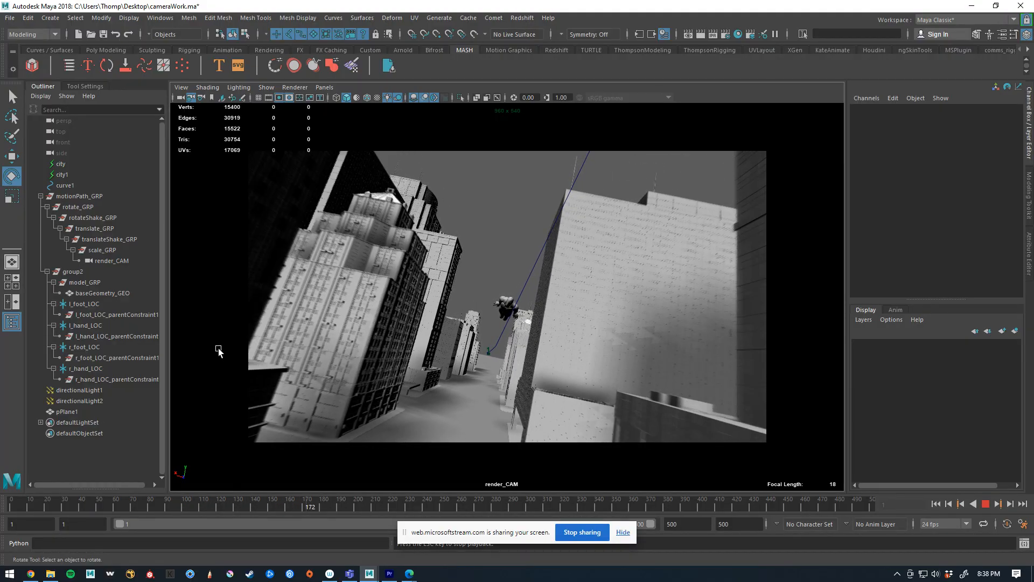
{"action": "key", "text": "Escape"}
Select group2 for moving and open its animation curves in the Graph Editor
{"action": "left_click", "coordinate": [73, 271]}
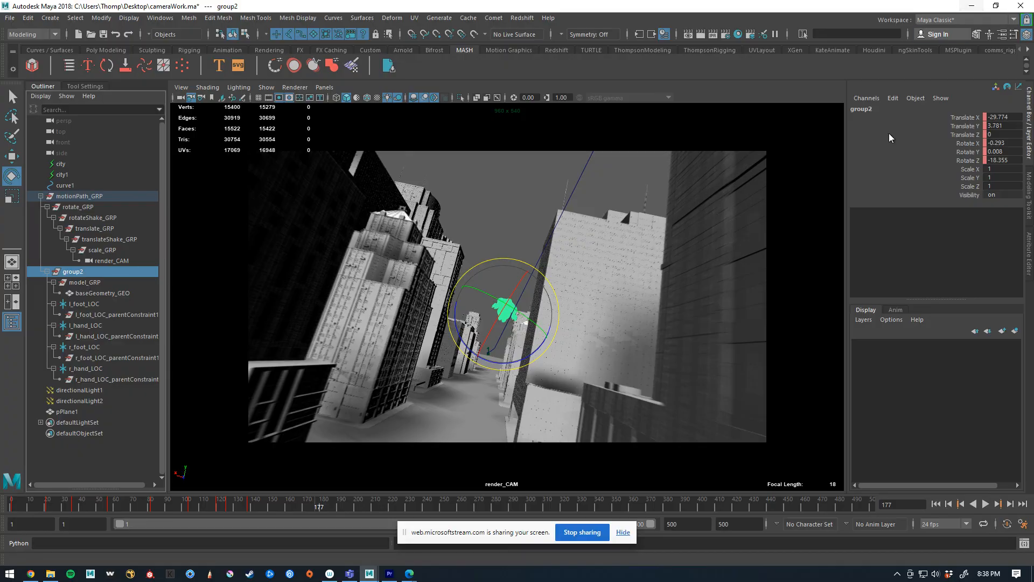
{"action": "left_click", "coordinate": [77, 283]}
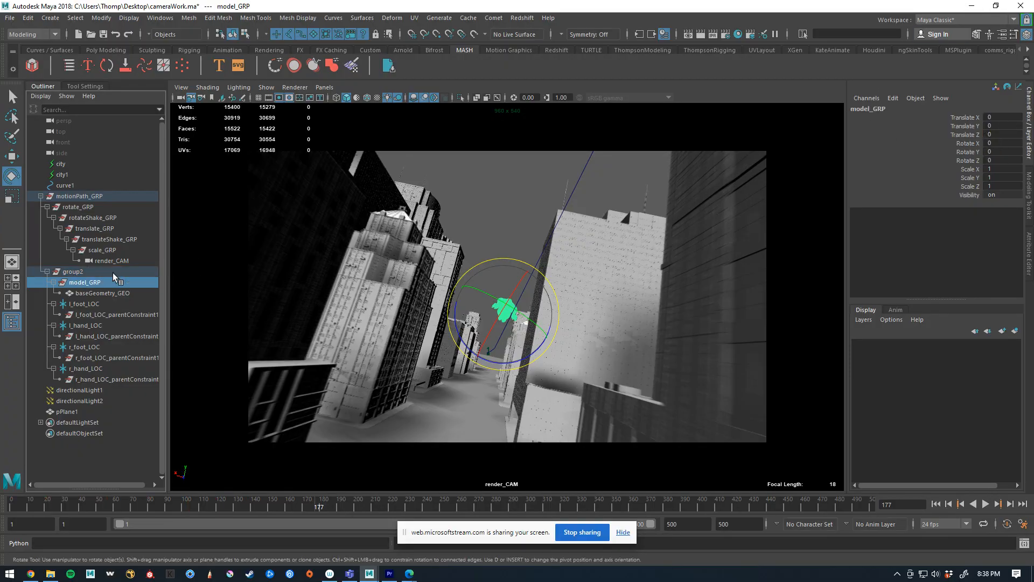
{"action": "key", "text": "w"}
{"action": "left_click", "coordinate": [97, 271]}
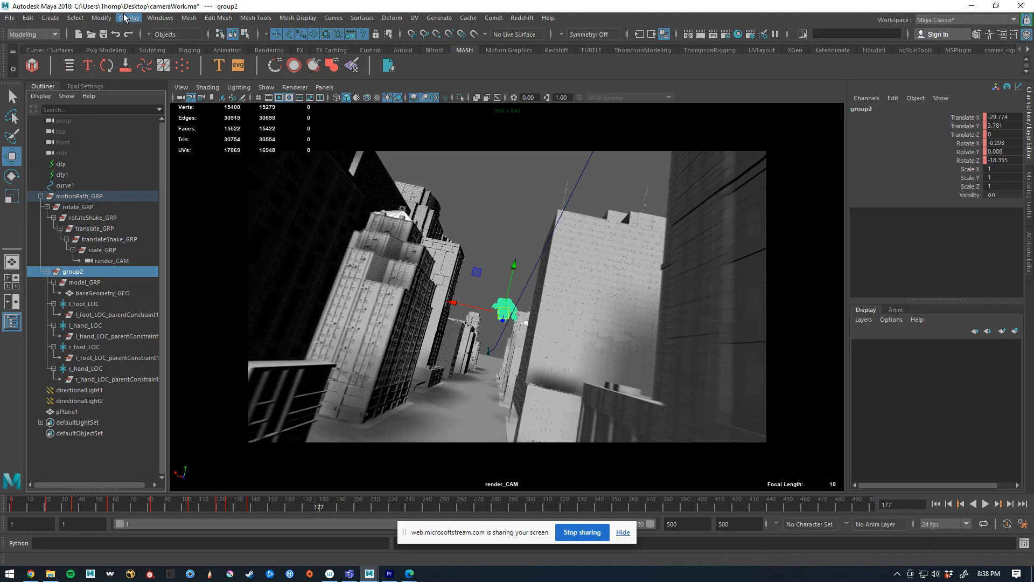
{"action": "left_click", "coordinate": [160, 18]}
{"action": "mouse_move", "coordinate": [204, 78]}
{"action": "left_click", "coordinate": [318, 87]}
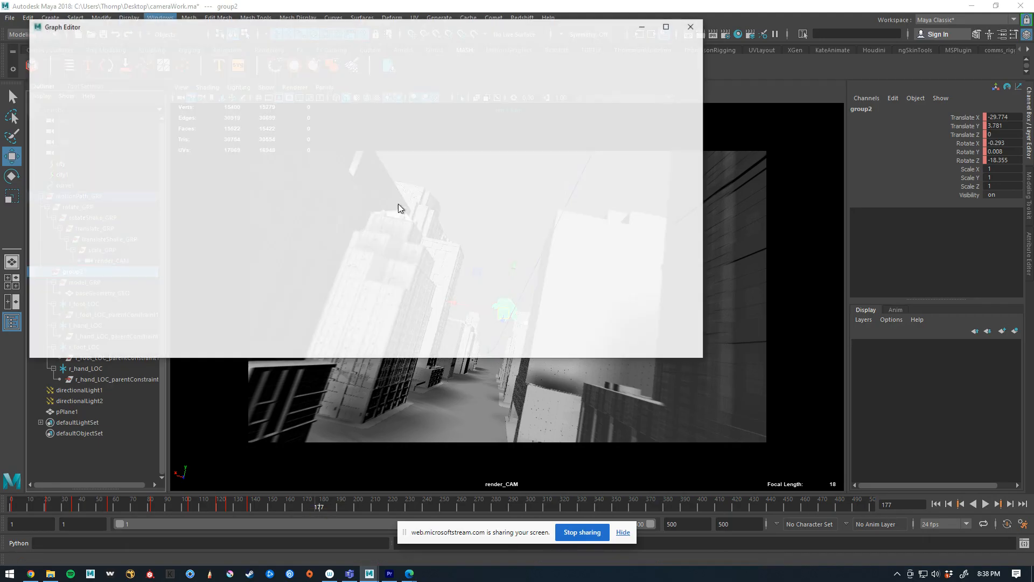
Select all of group2's animation keys and set the curves' post infinity to Cycle
{"action": "scroll", "coordinate": [405, 227], "scroll_direction": "down", "scroll_amount": 5}
{"action": "left_click_drag", "start_coordinate": [293, 290], "coordinate": [514, 175]}
{"action": "left_click", "coordinate": [455, 253]}
{"action": "scroll", "coordinate": [457, 194], "scroll_direction": "up", "scroll_amount": 8}
{"action": "scroll", "coordinate": [458, 177], "scroll_direction": "down", "scroll_amount": 10}
{"action": "key", "text": "f"}
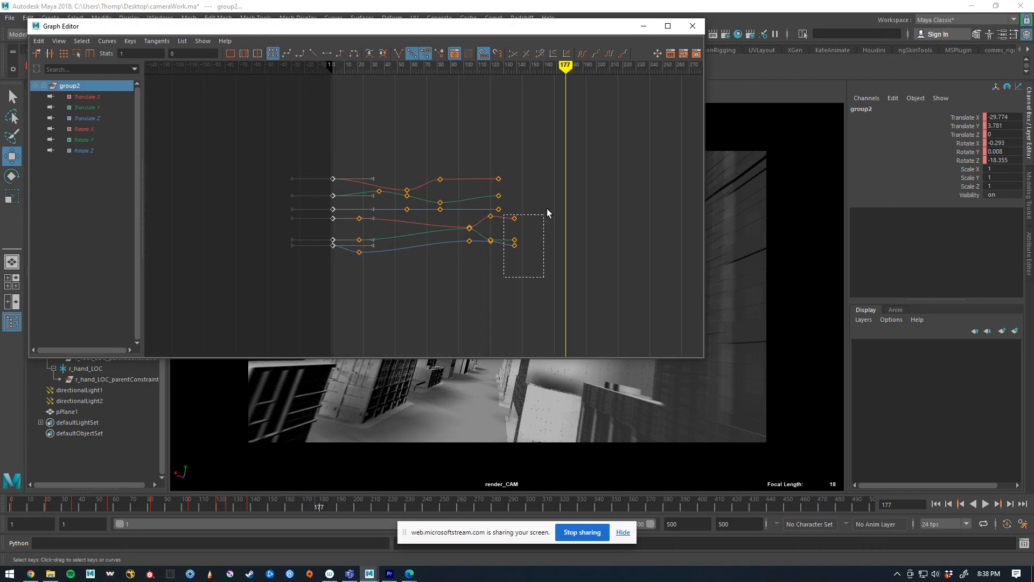
{"action": "left_click", "coordinate": [117, 43]}
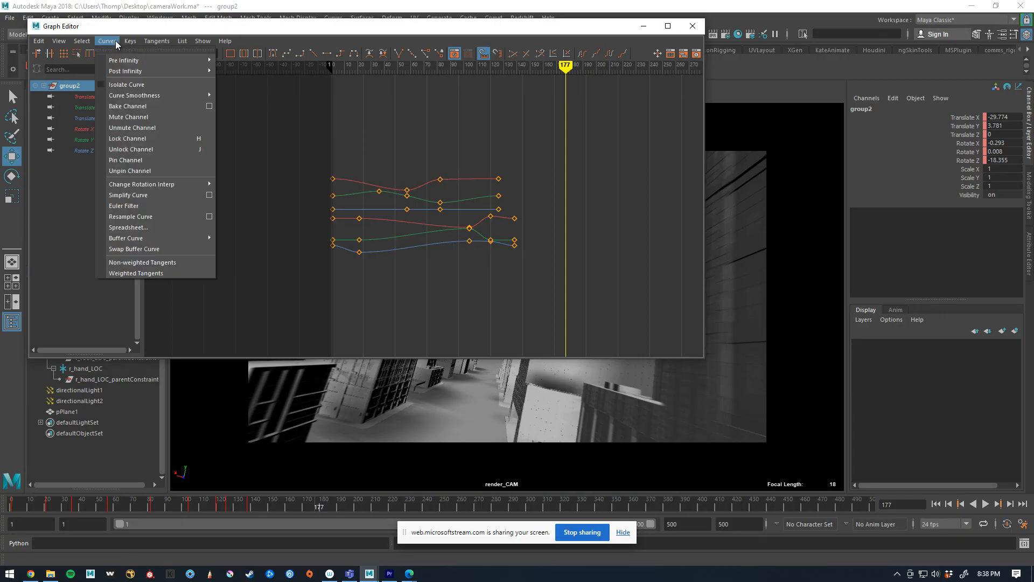
{"action": "mouse_move", "coordinate": [129, 69]}
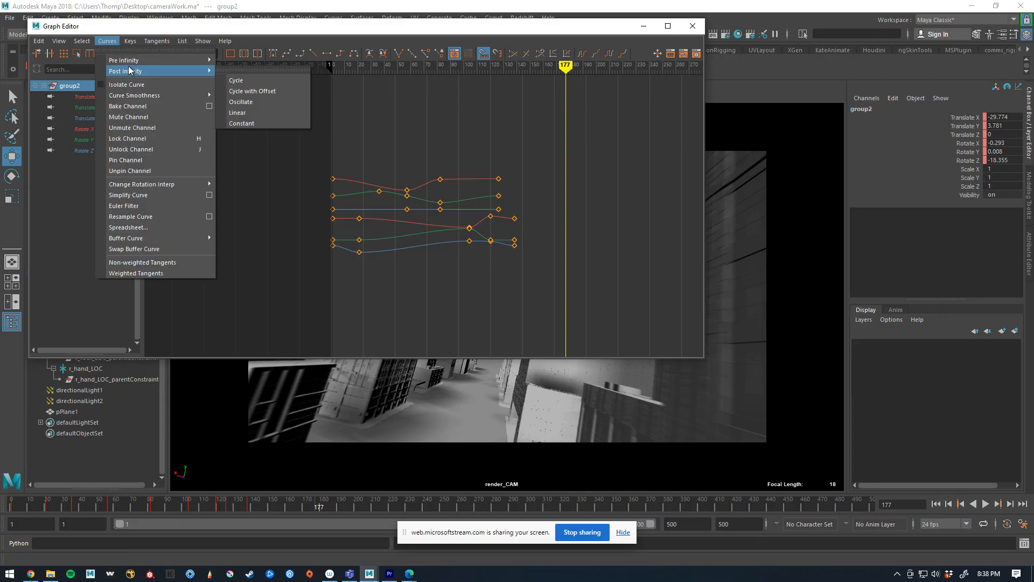
{"action": "left_click", "coordinate": [268, 79]}
Set the Graph Editor to always show curve infinity, close it, and play the animation from frame 1
{"action": "left_click", "coordinate": [59, 41]}
{"action": "mouse_move", "coordinate": [98, 188]}
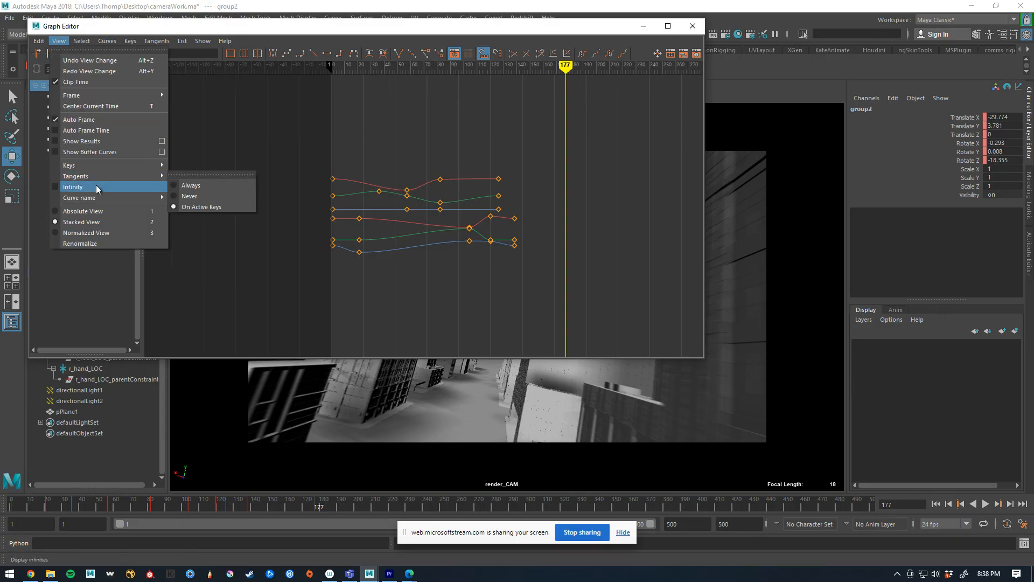
{"action": "left_click", "coordinate": [190, 185]}
{"action": "key", "text": "a"}
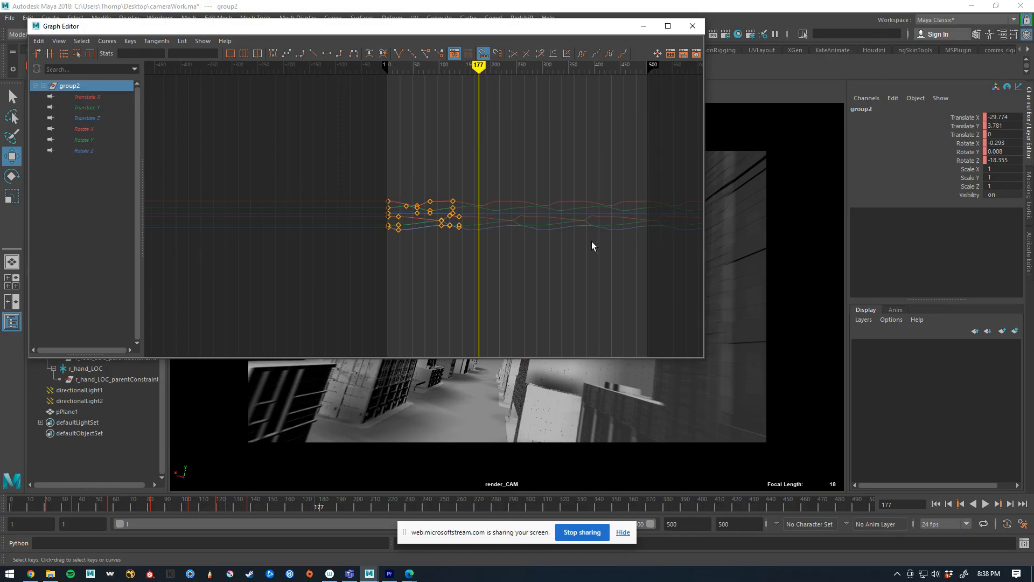
{"action": "middle_click_drag", "start_coordinate": [591, 246], "coordinate": [519, 266], "text": "alt"}
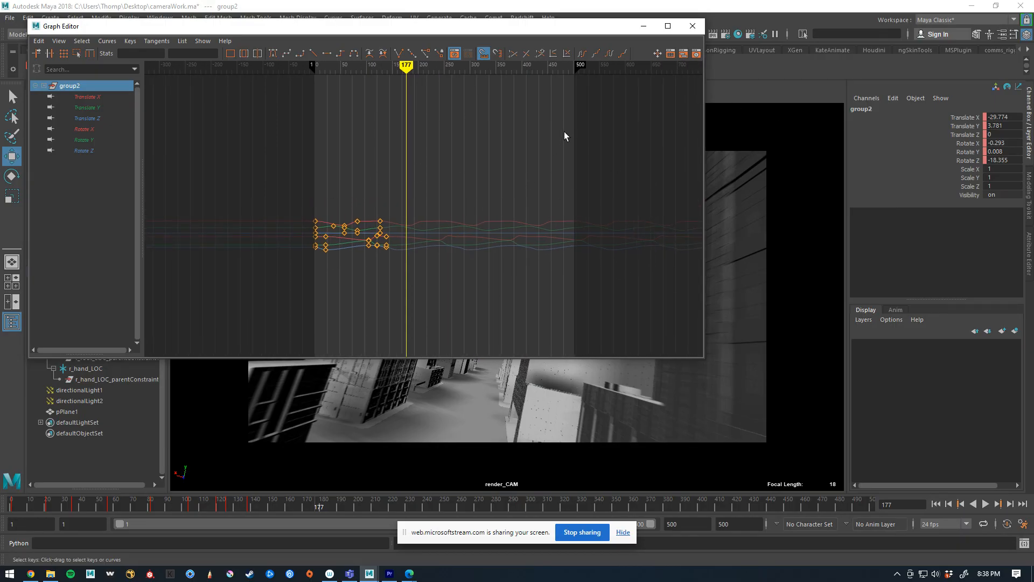
{"action": "left_click", "coordinate": [692, 25]}
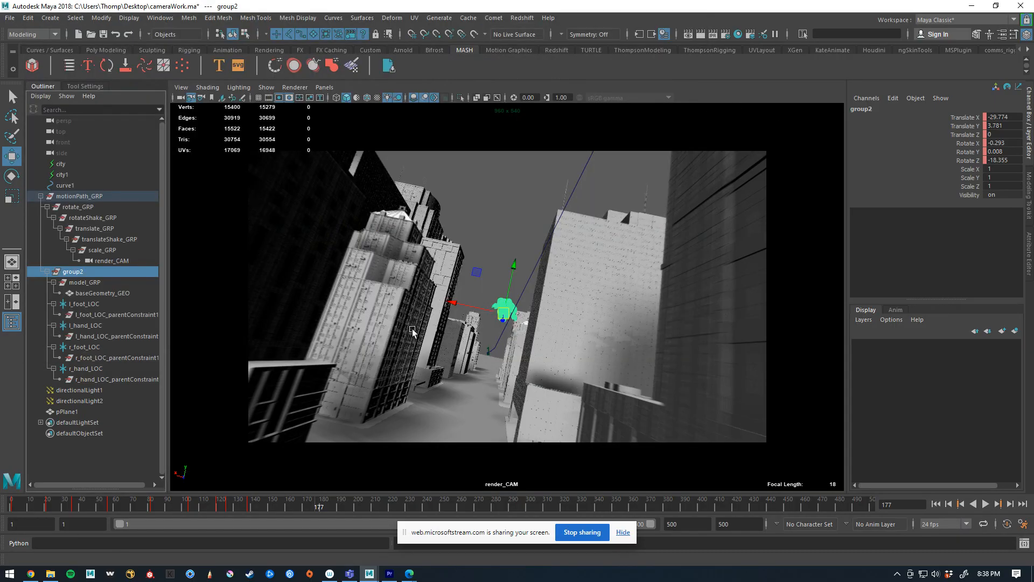
{"action": "left_click_drag", "start_coordinate": [293, 500], "coordinate": [27, 501]}
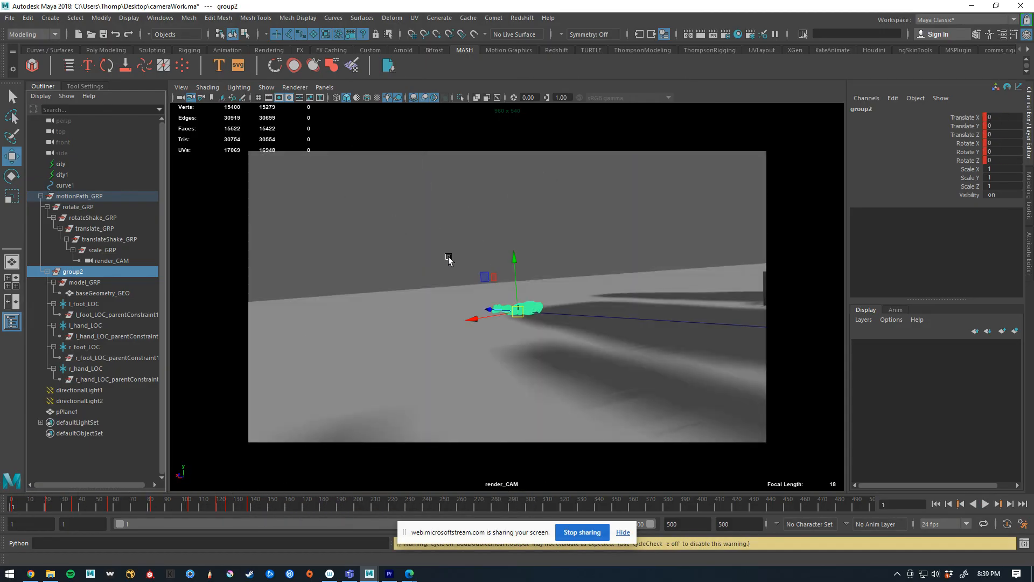
{"action": "left_click", "coordinate": [470, 207]}
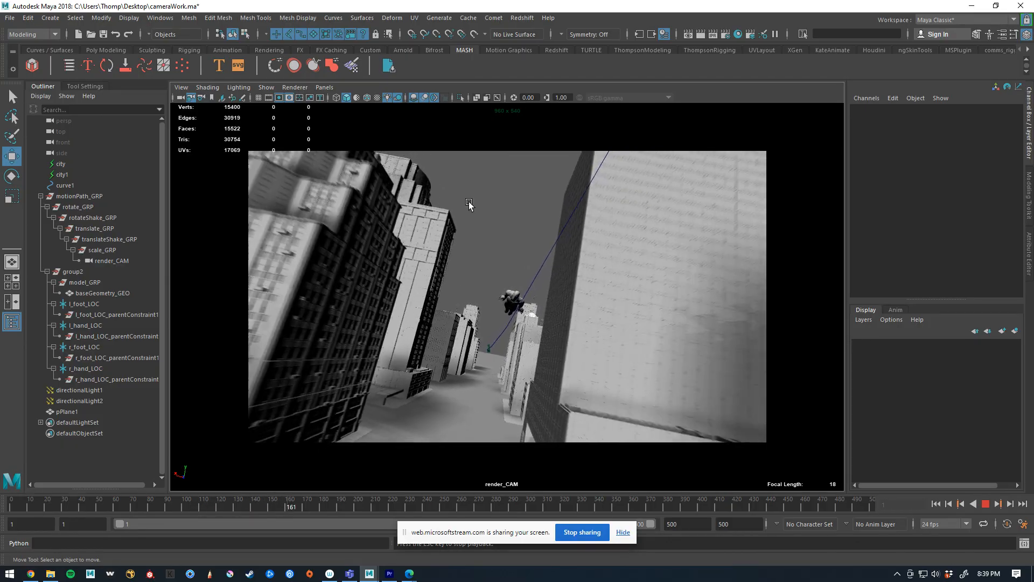
{"action": "key", "text": "Escape"}
Select motionPath_GRP and open the motionPath1 U Value animation curve in the Attribute Editor
{"action": "left_click", "coordinate": [77, 197]}
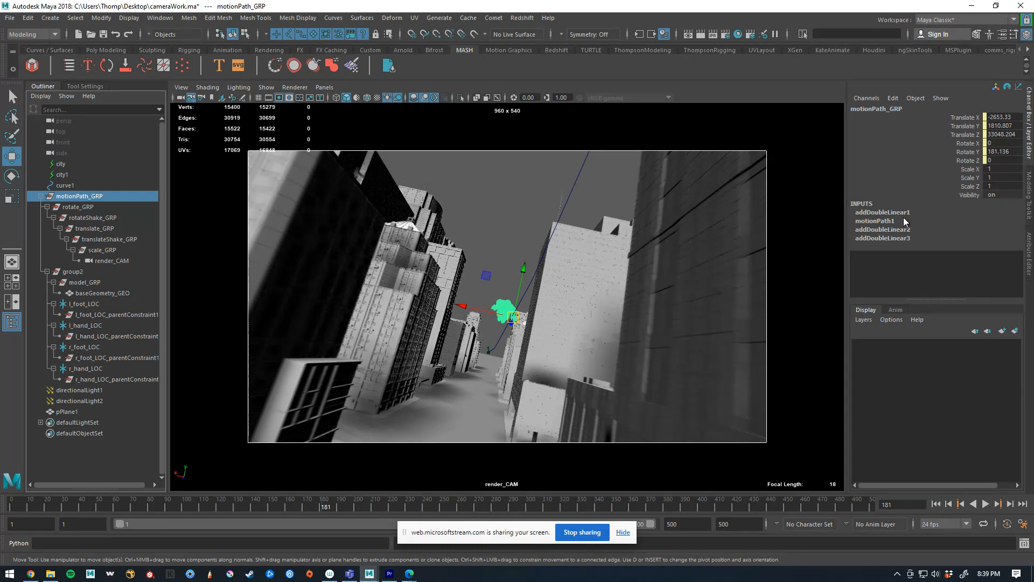
{"action": "left_click", "coordinate": [904, 221]}
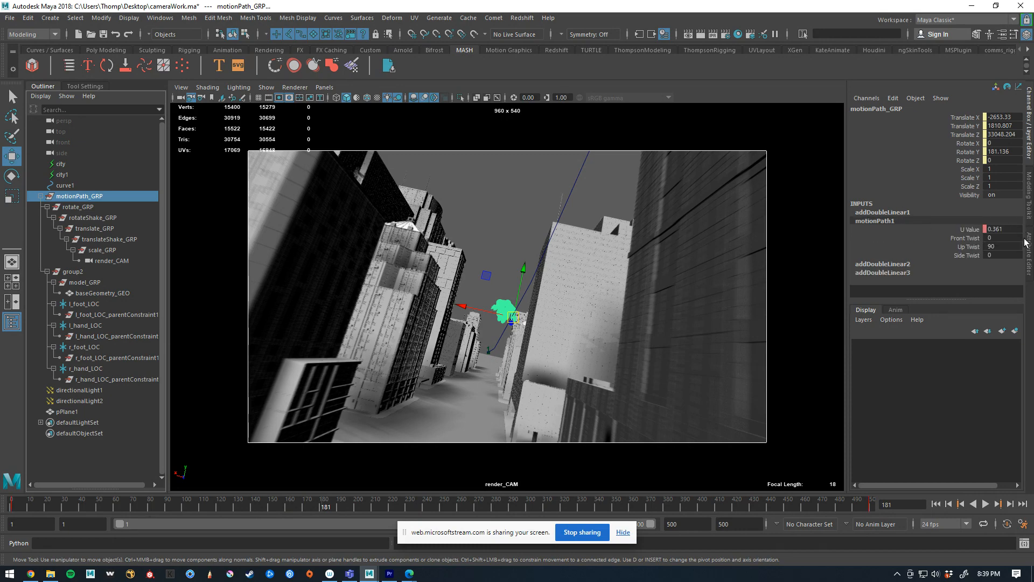
{"action": "left_click", "coordinate": [1026, 243]}
{"action": "left_click", "coordinate": [926, 107]}
{"action": "right_click", "coordinate": [897, 180]}
{"action": "left_click", "coordinate": [900, 181]}
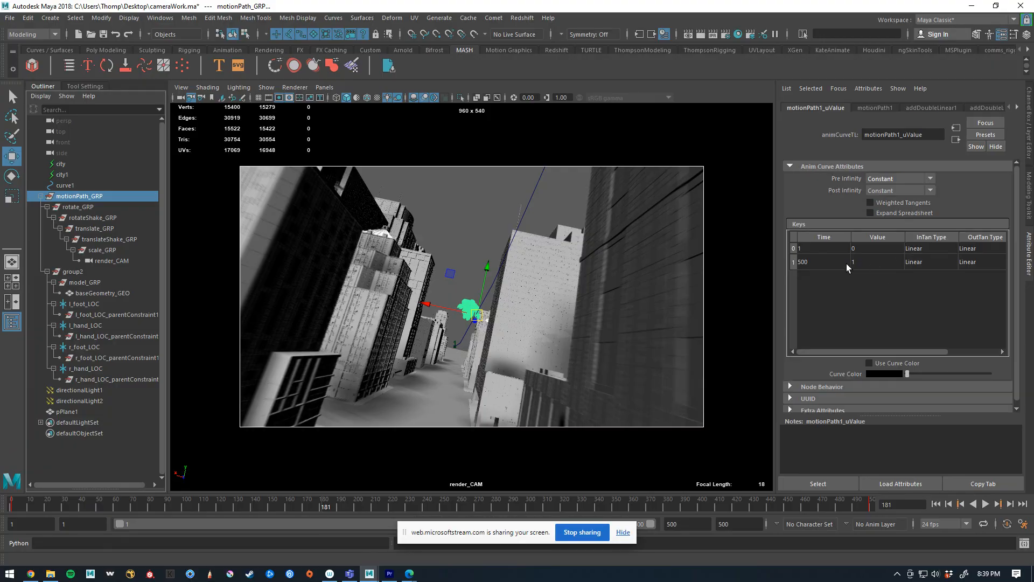
Set the time of the U Value curve's final key to 400 and play the animation from frame 1
{"action": "left_click", "coordinate": [848, 264]}
{"action": "type", "text": "400"}
{"action": "key", "text": "Return"}
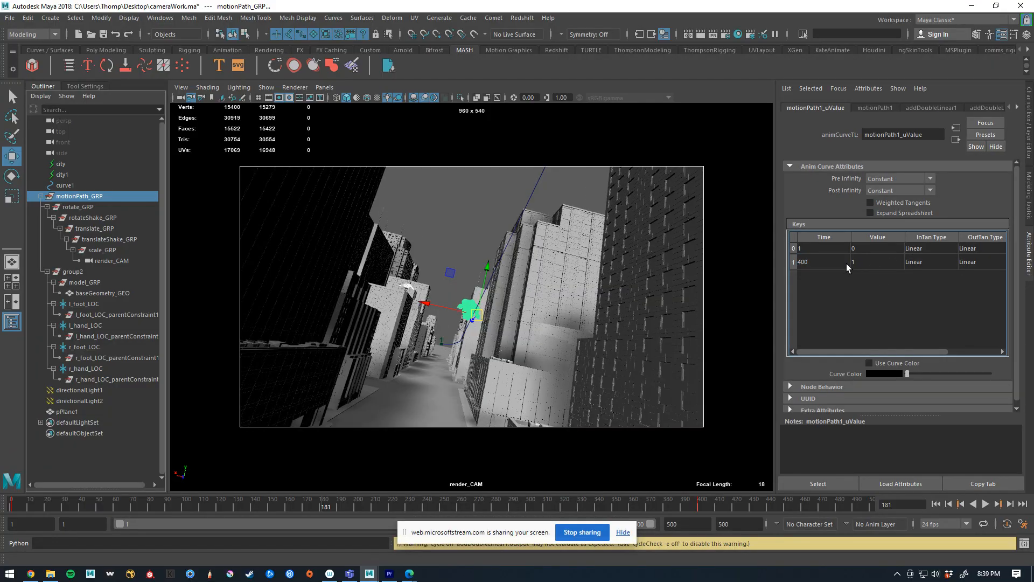
{"action": "left_click_drag", "start_coordinate": [278, 506], "coordinate": [10, 509]}
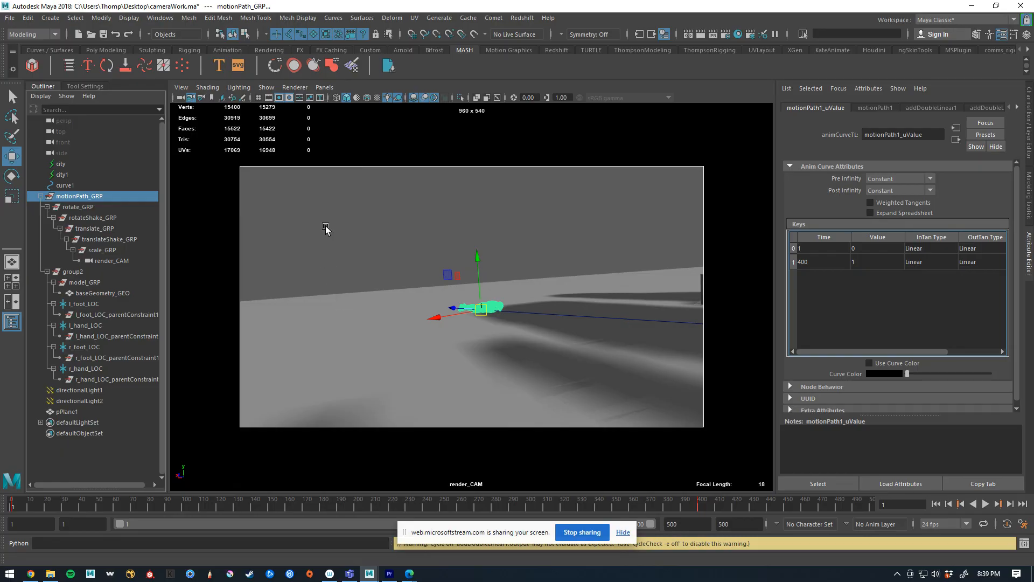
{"action": "left_click", "coordinate": [331, 194]}
{"action": "key", "text": "alt+v"}
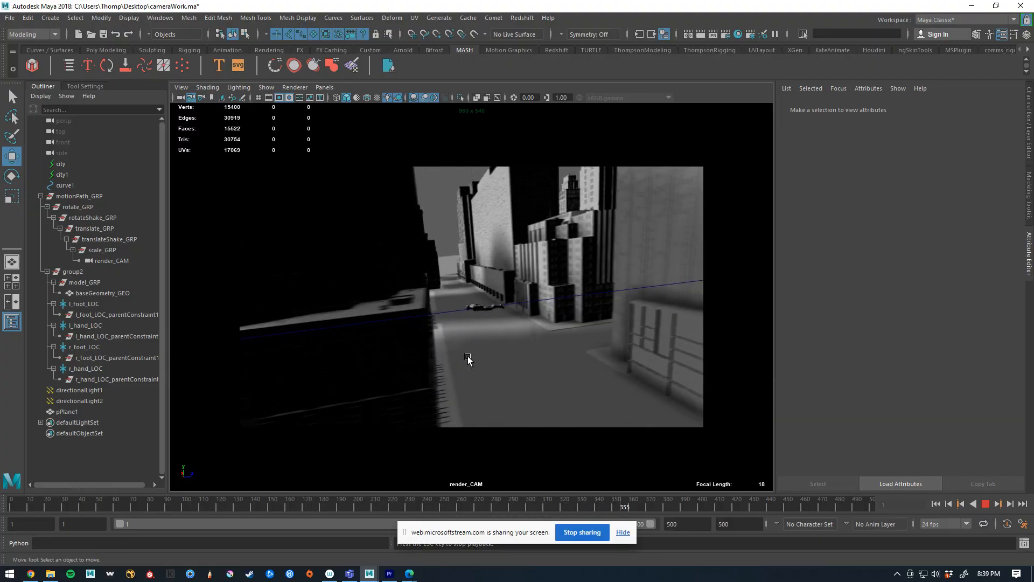
{"action": "key", "text": "Escape"}
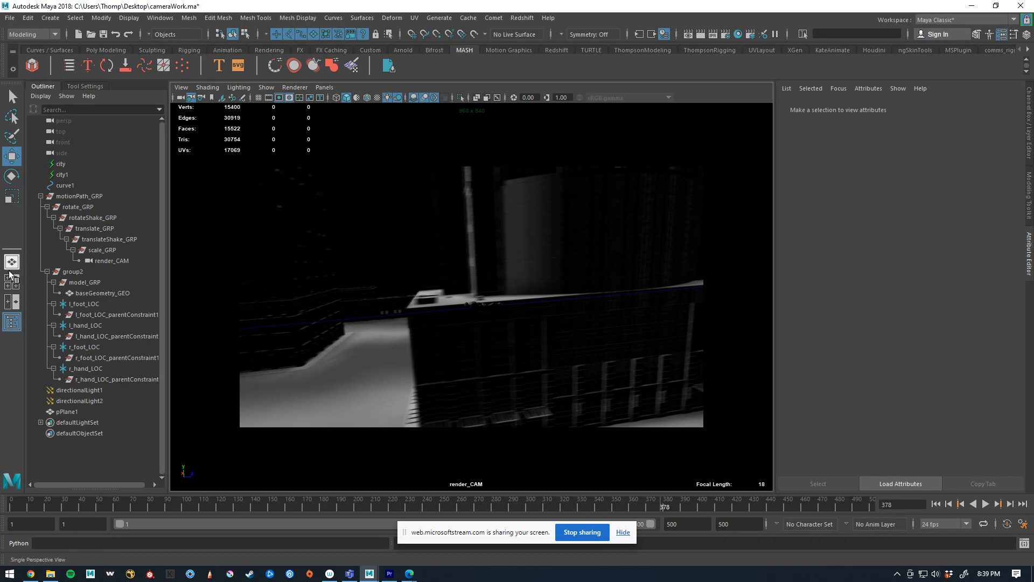
At frame 1, scale scale_GRP uniformly to about 1.06 and key the scale
{"action": "left_click", "coordinate": [102, 251]}
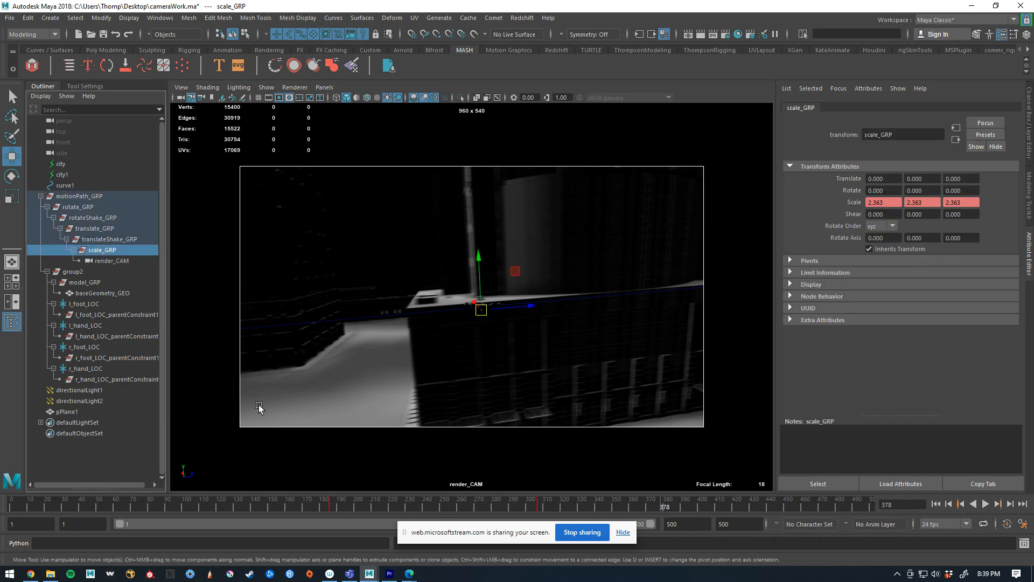
{"action": "left_click_drag", "start_coordinate": [326, 501], "coordinate": [9, 480]}
{"action": "key", "text": "r"}
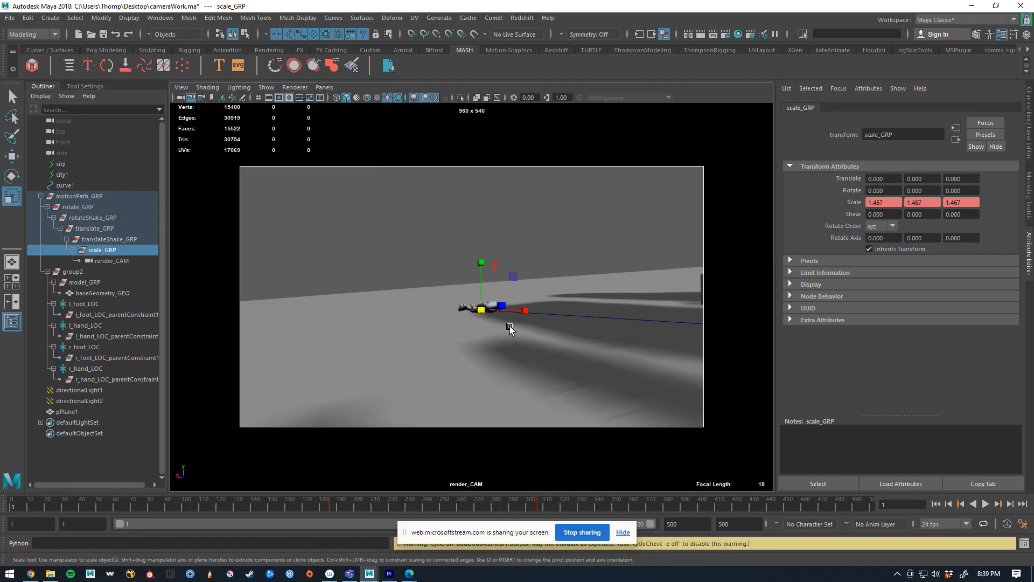
{"action": "left_click_drag", "start_coordinate": [480, 310], "coordinate": [472, 313]}
{"action": "left_click_drag", "start_coordinate": [410, 329], "coordinate": [355, 413]}
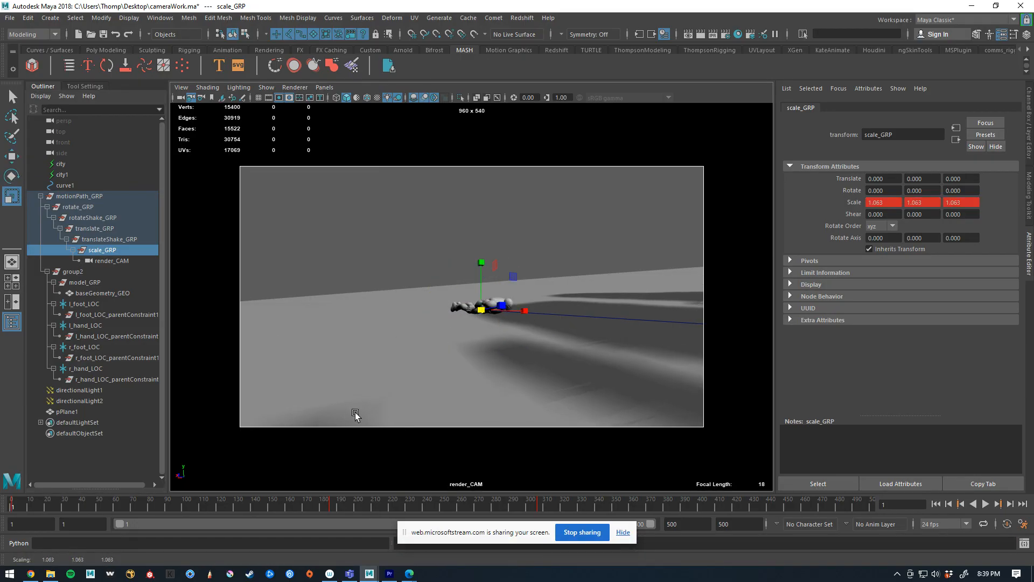
At frame 82, scale scale_GRP uniformly to about 2.53, key the scale, and play the animation from frame 1
{"action": "key", "text": "alt+v"}
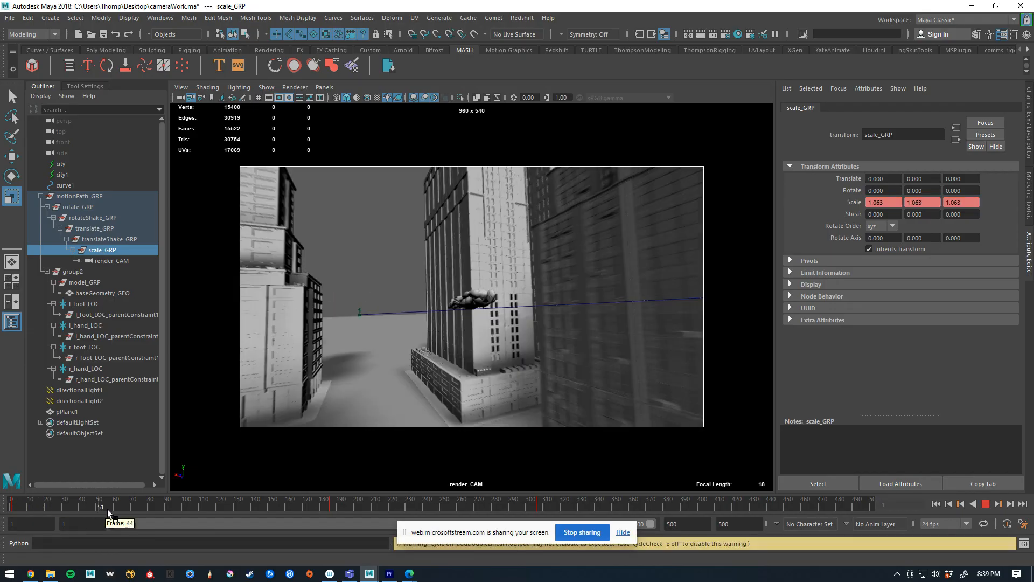
{"action": "key", "text": "alt+v"}
{"action": "left_click_drag", "start_coordinate": [482, 313], "coordinate": [501, 320]}
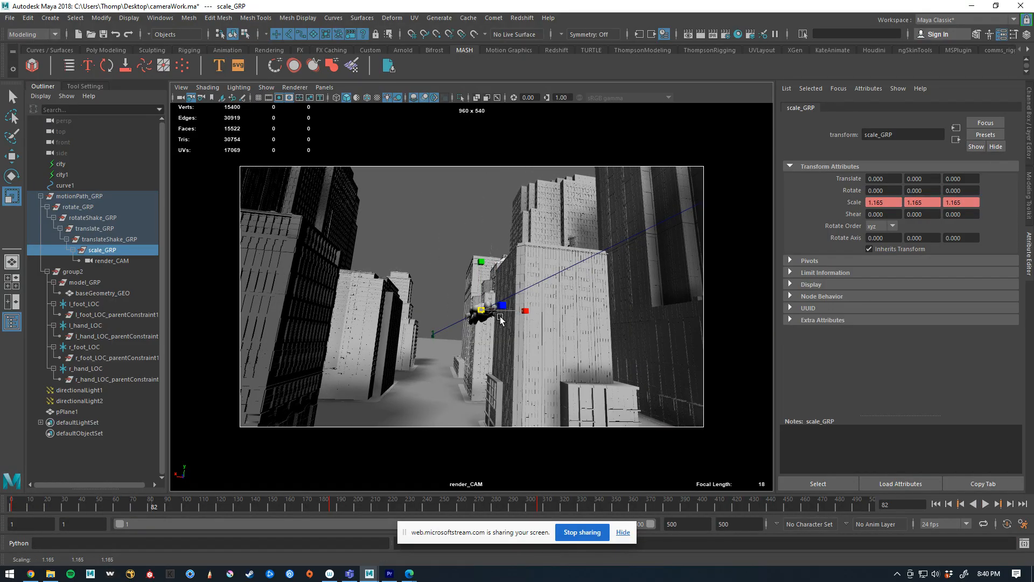
{"action": "left_click_drag", "start_coordinate": [703, 273], "coordinate": [814, 262]}
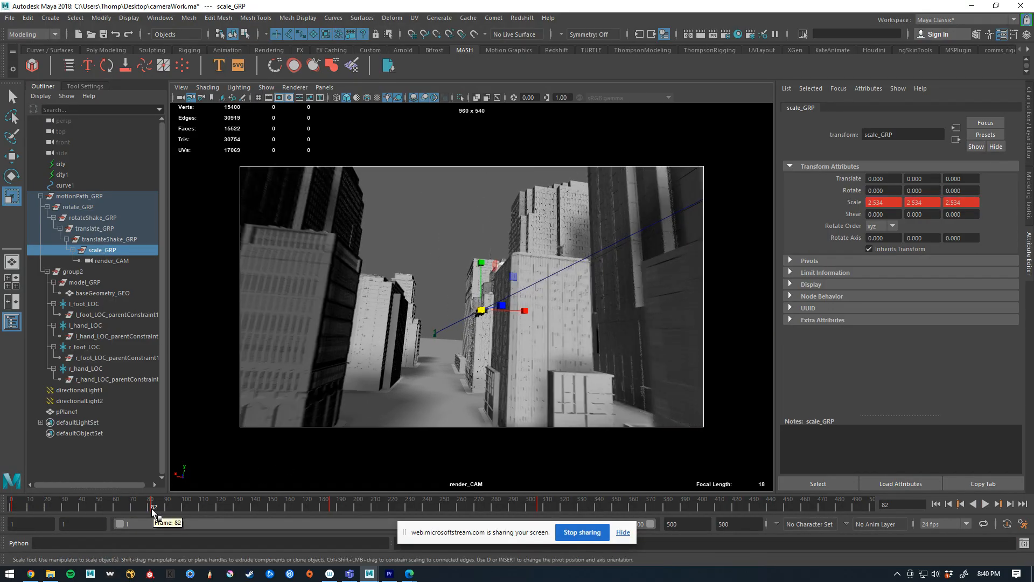
{"action": "left_click_drag", "start_coordinate": [154, 497], "coordinate": [10, 498]}
{"action": "key", "text": "alt+v"}
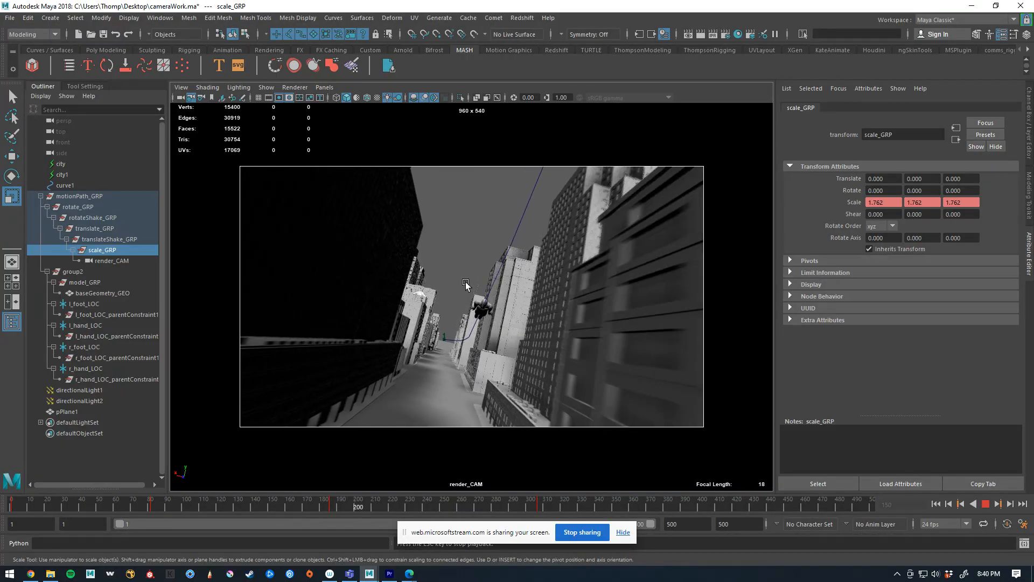
{"action": "key", "text": "alt+v"}
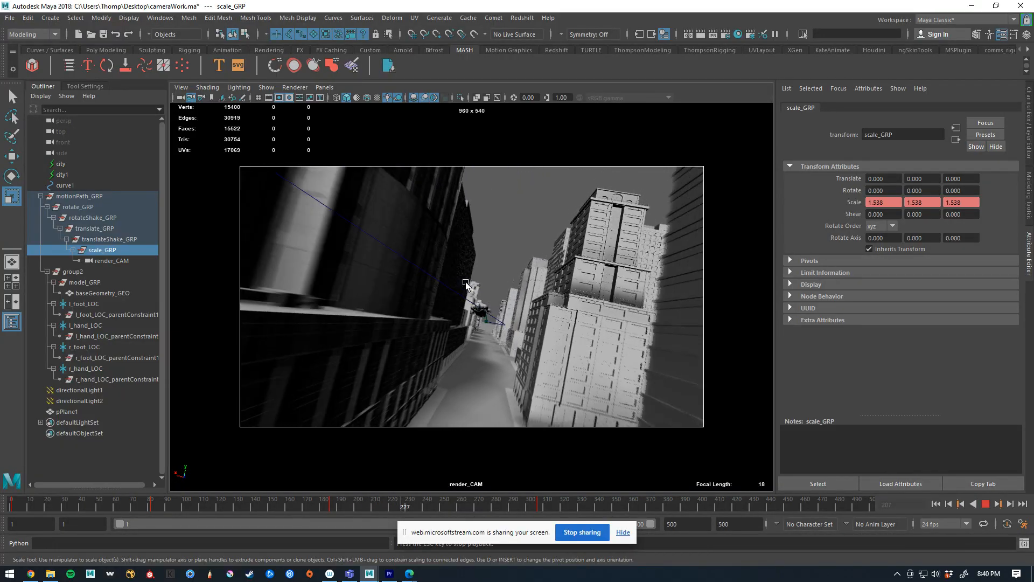
{"action": "key", "text": "Escape"}
{"action": "key", "text": "alt+v"}
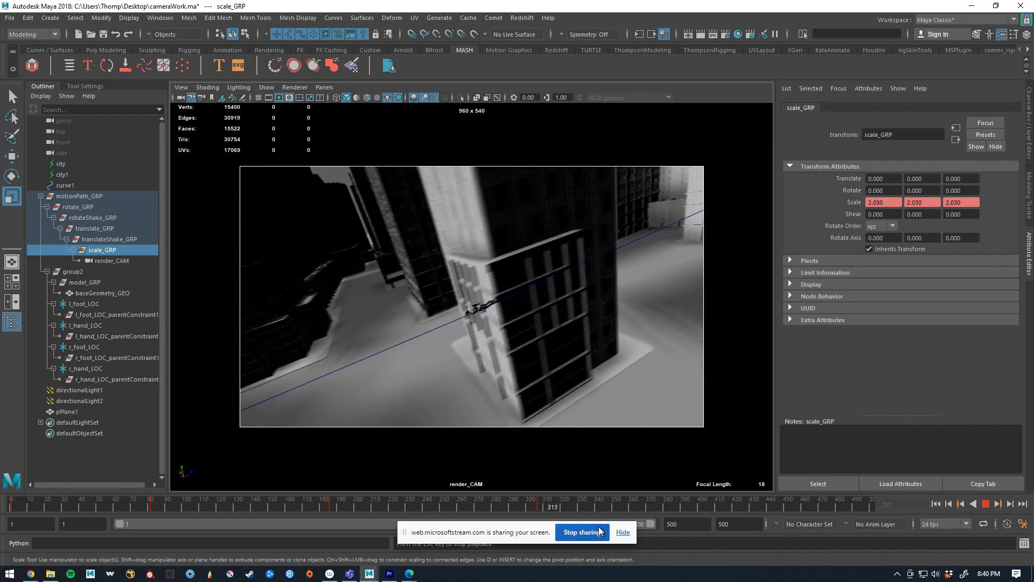
Try enlarging scale_GRP to about 10.2 at frame 327 with a rotation key, preview it, and undo the changes
{"action": "left_click", "coordinate": [567, 500]}
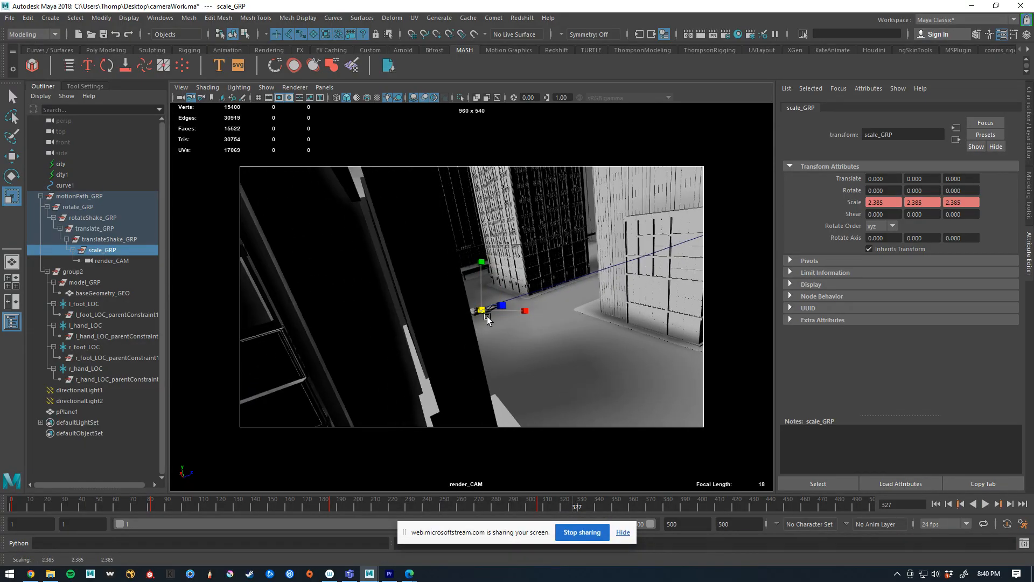
{"action": "middle_click_drag", "start_coordinate": [535, 332], "coordinate": [959, 422]}
{"action": "key", "text": "shift+e"}
{"action": "key", "text": "alt+v"}
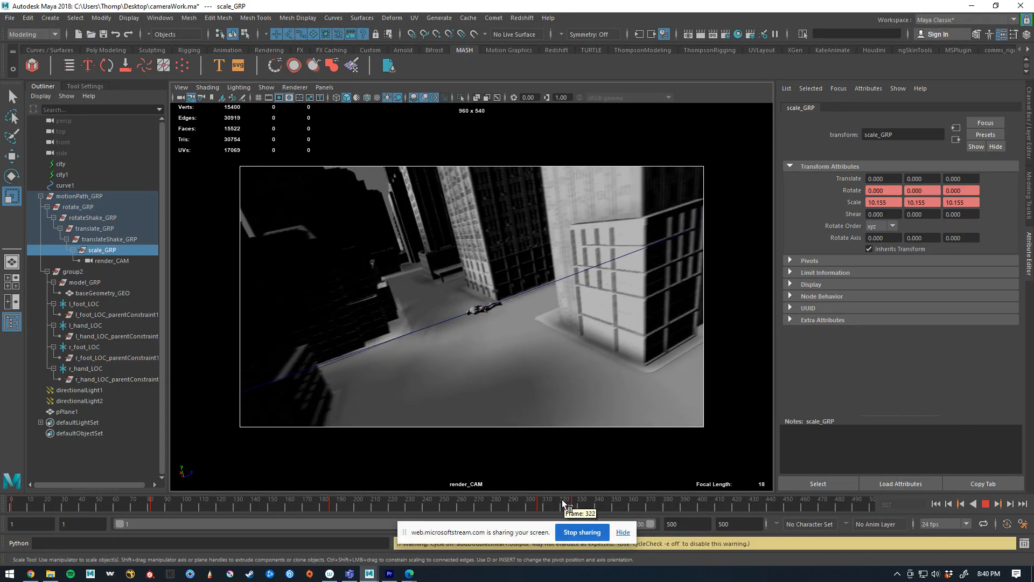
{"action": "key", "text": "alt+v"}
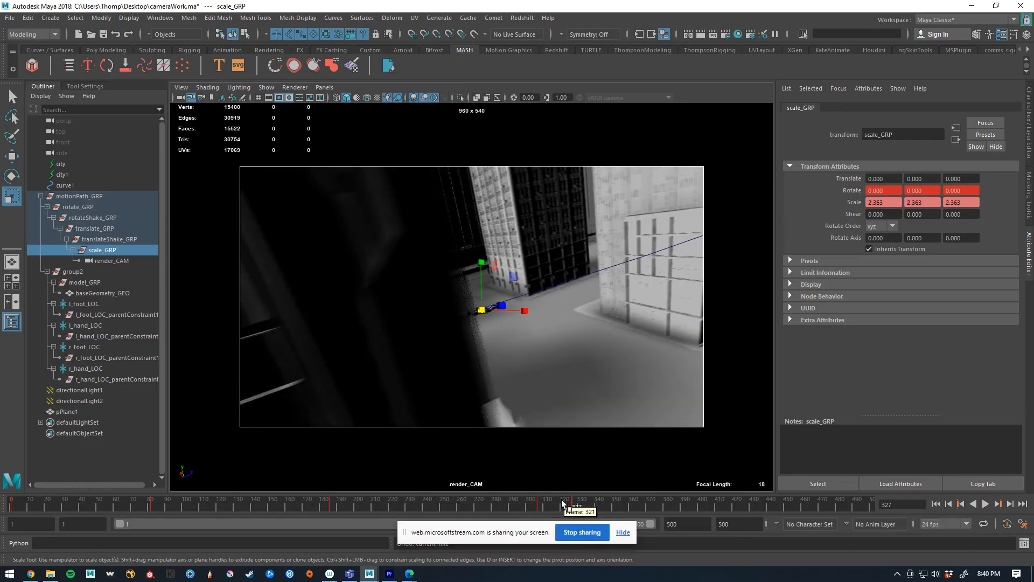
{"action": "key", "text": "ctrl+z"}
{"action": "key", "text": "ctrl+z"}
{"action": "key", "text": "ctrl+z"}
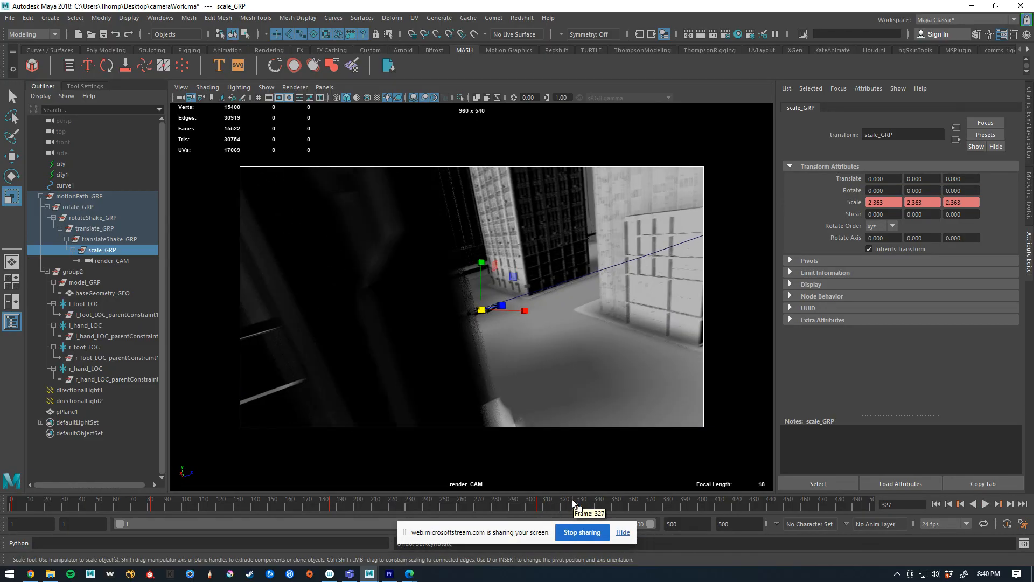
Try scaling scale_GRP uniformly to 5 and then 8 at frame 329
{"action": "left_click", "coordinate": [576, 501]}
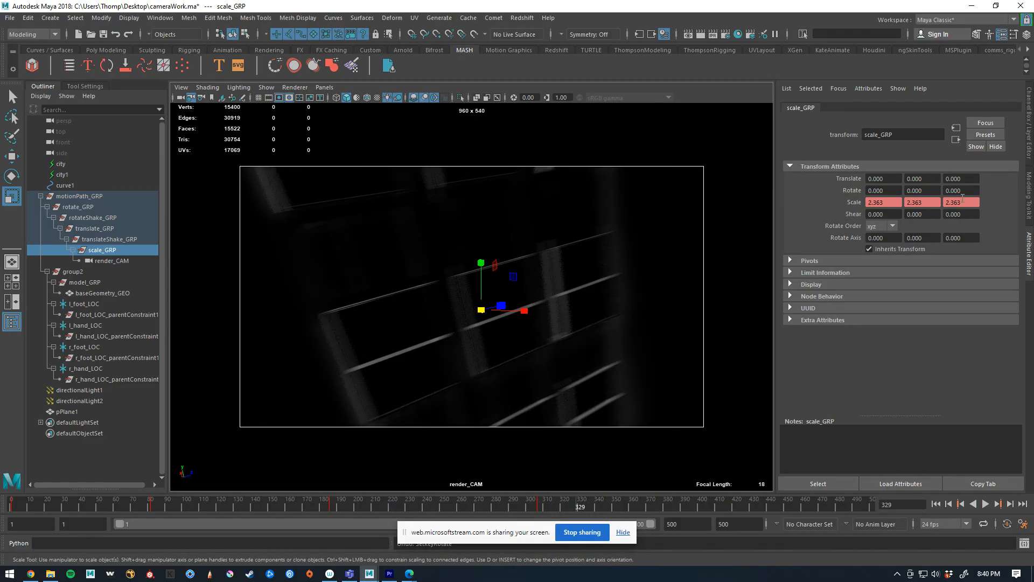
{"action": "left_click", "coordinate": [1029, 138]}
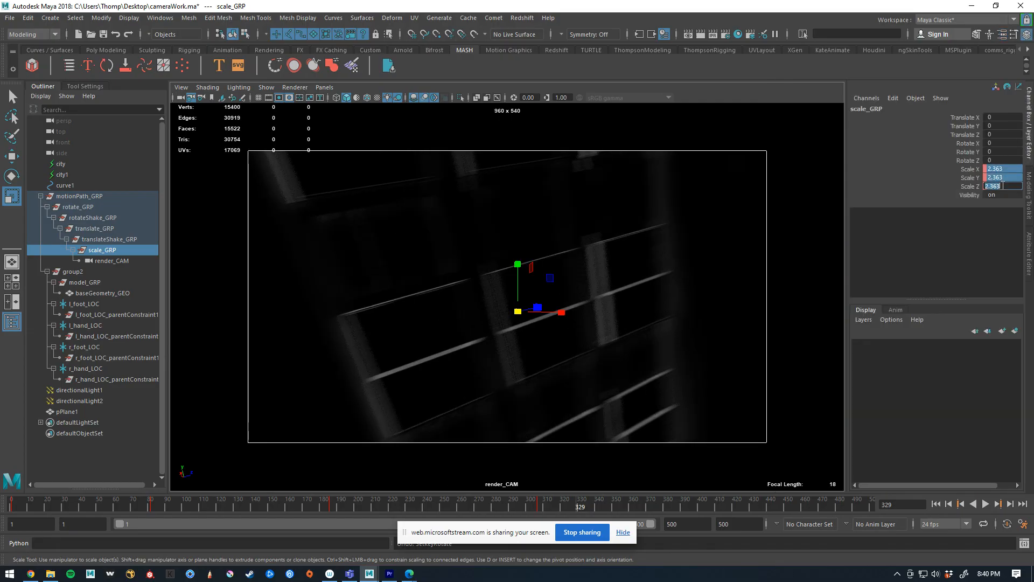
{"action": "type", "text": "5"}
{"action": "key", "text": "Return"}
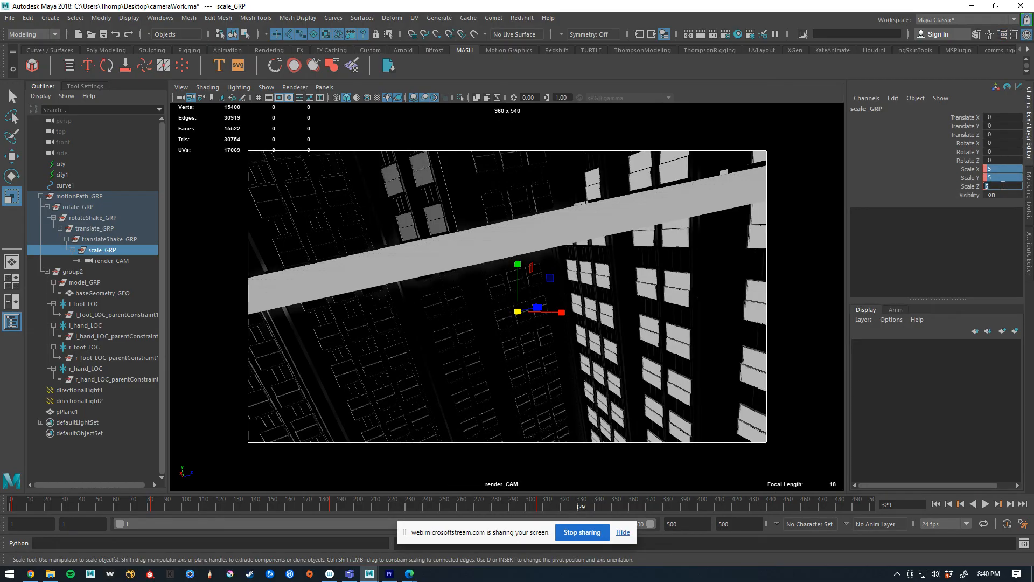
{"action": "type", "text": "8"}
{"action": "key", "text": "Return"}
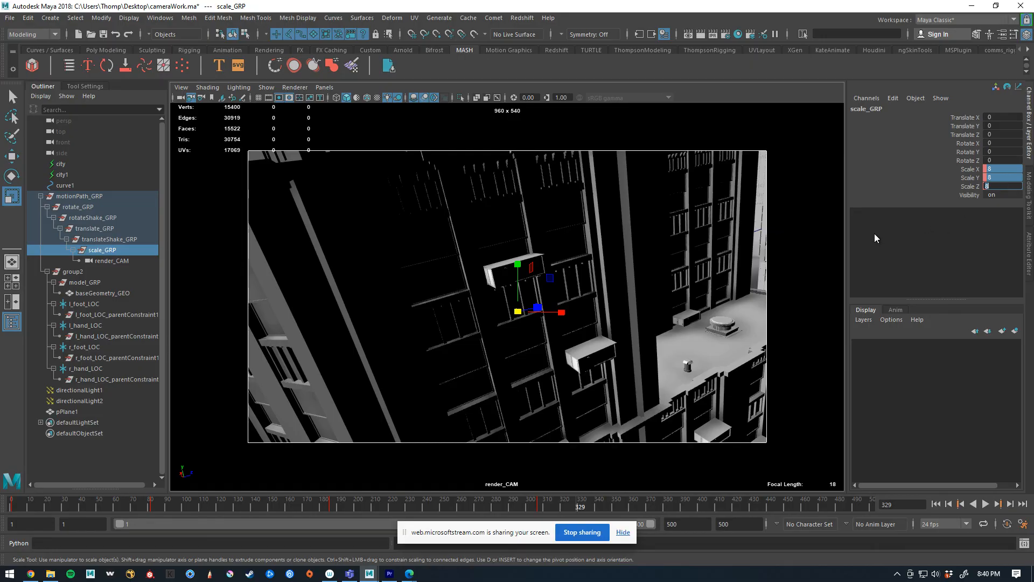
At frame 330, scale scale_GRP uniformly to 8, key the scale, and key it again a few frames after that
{"action": "left_click", "coordinate": [579, 505]}
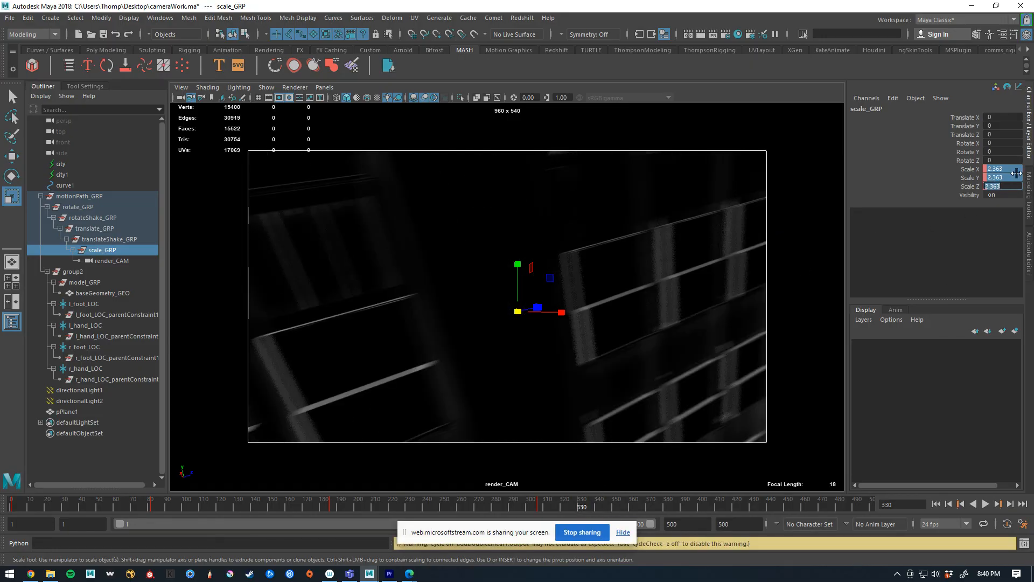
{"action": "type", "text": "8"}
{"action": "key", "text": "Return"}
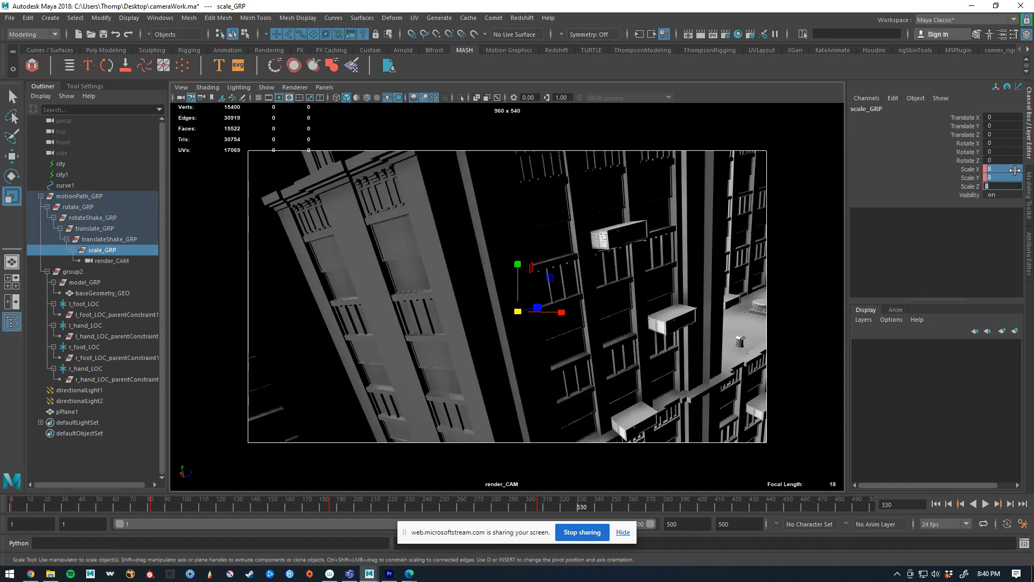
{"action": "left_click", "coordinate": [973, 175]}
{"action": "left_click_drag", "start_coordinate": [975, 170], "coordinate": [969, 187]}
{"action": "right_click", "coordinate": [969, 187]}
{"action": "left_click", "coordinate": [961, 211]}
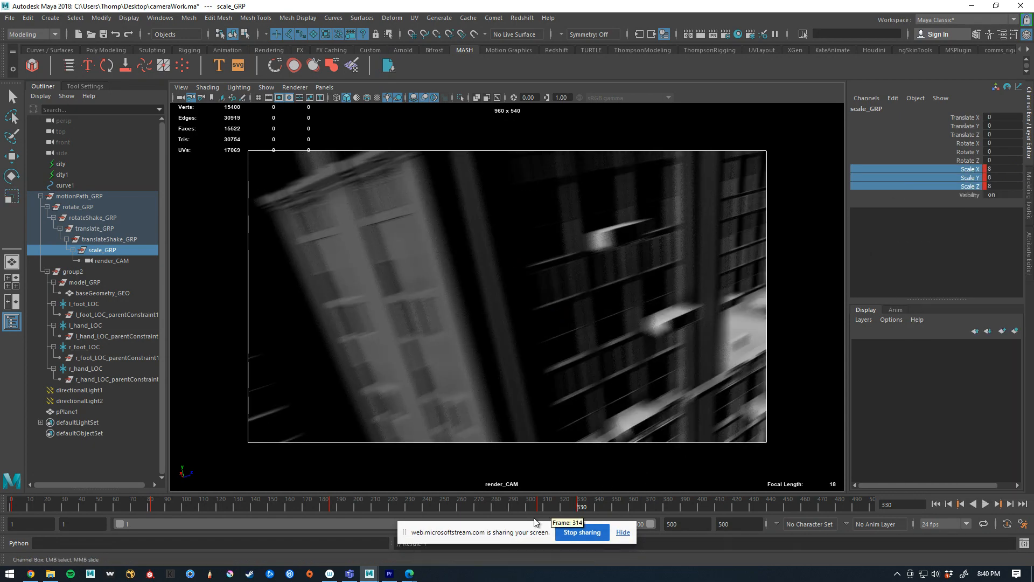
{"action": "mouse_move", "coordinate": [577, 503]}
{"action": "left_mouse_down"}
{"action": "mouse_move", "coordinate": [546, 506]}
{"action": "mouse_move", "coordinate": [625, 486]}
{"action": "mouse_move", "coordinate": [589, 499]}
{"action": "left_mouse_up"}
{"action": "right_click", "coordinate": [958, 177]}
{"action": "left_click", "coordinate": [962, 198]}
At frame 348, set scale_GRP's X, Y and Z scale to 1 and key the scale
{"action": "left_click_drag", "start_coordinate": [592, 489], "coordinate": [613, 493]}
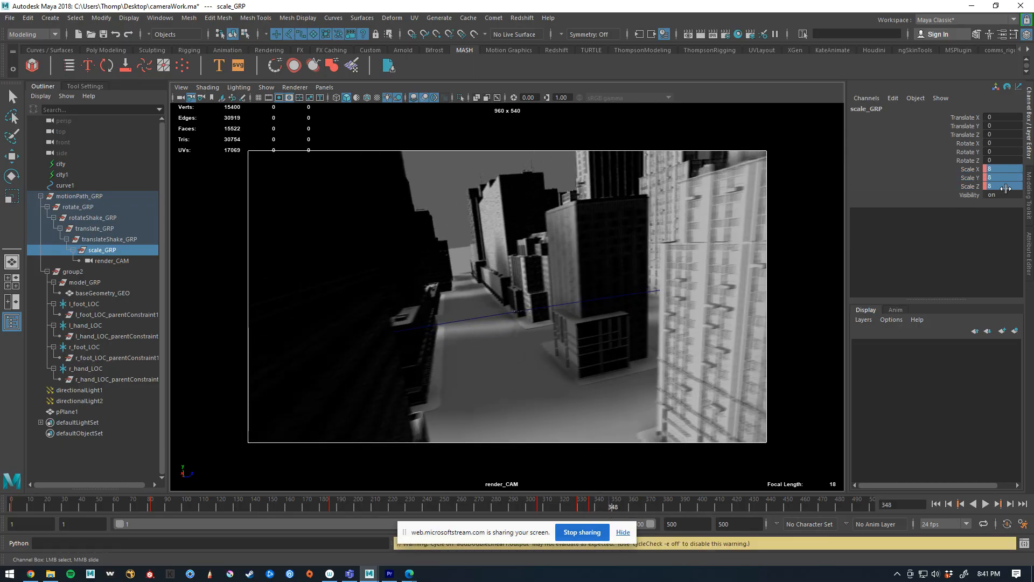
{"action": "type", "text": "2"}
{"action": "key", "text": "Return"}
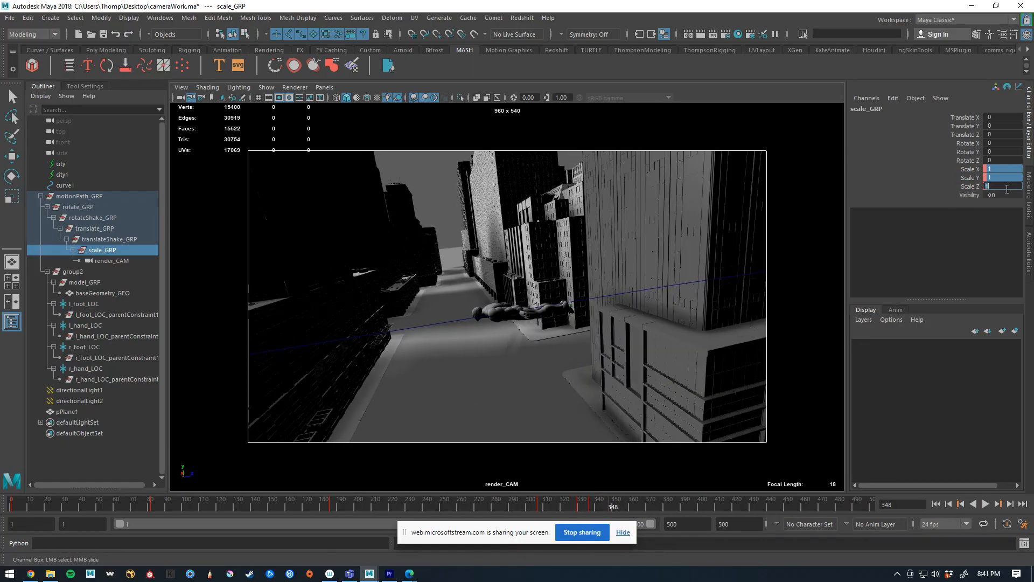
{"action": "left_click_drag", "start_coordinate": [981, 171], "coordinate": [973, 188]}
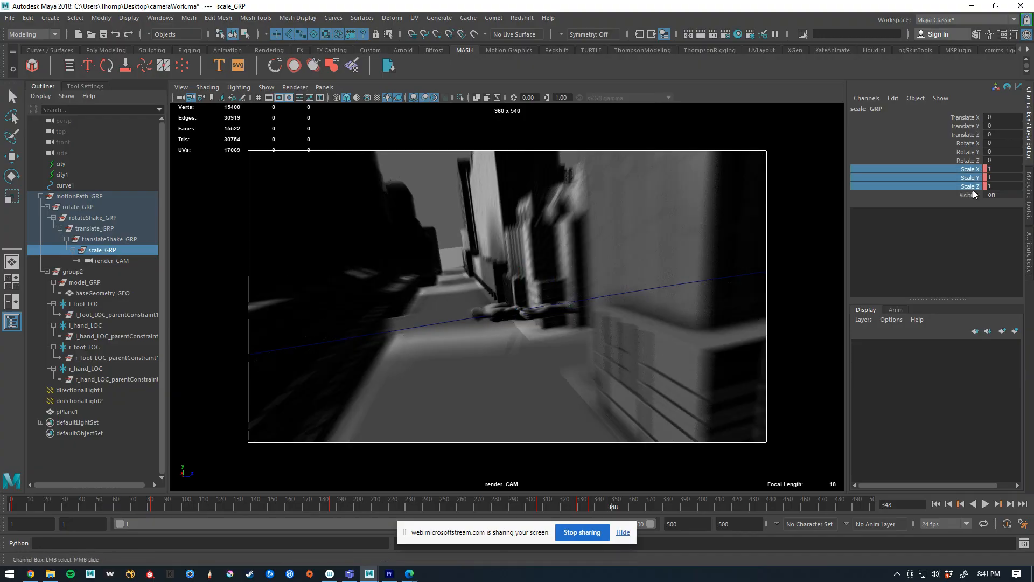
{"action": "right_click", "coordinate": [973, 189]}
{"action": "left_click", "coordinate": [969, 211]}
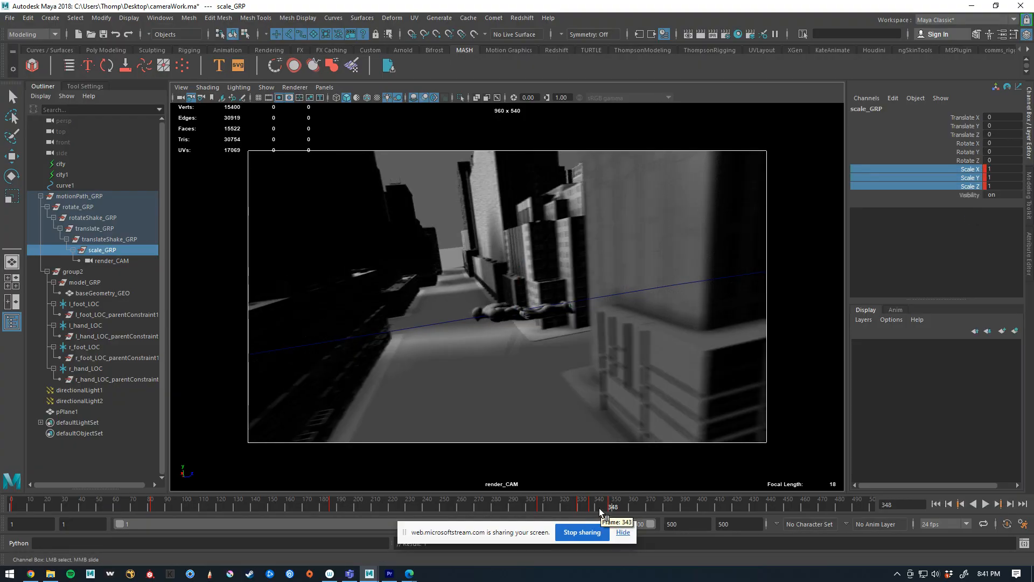
Preview the animation, key scale_GRP's scale of 1 at frame 389, and delete its key at frame 348
{"action": "key", "text": "alt+v"}
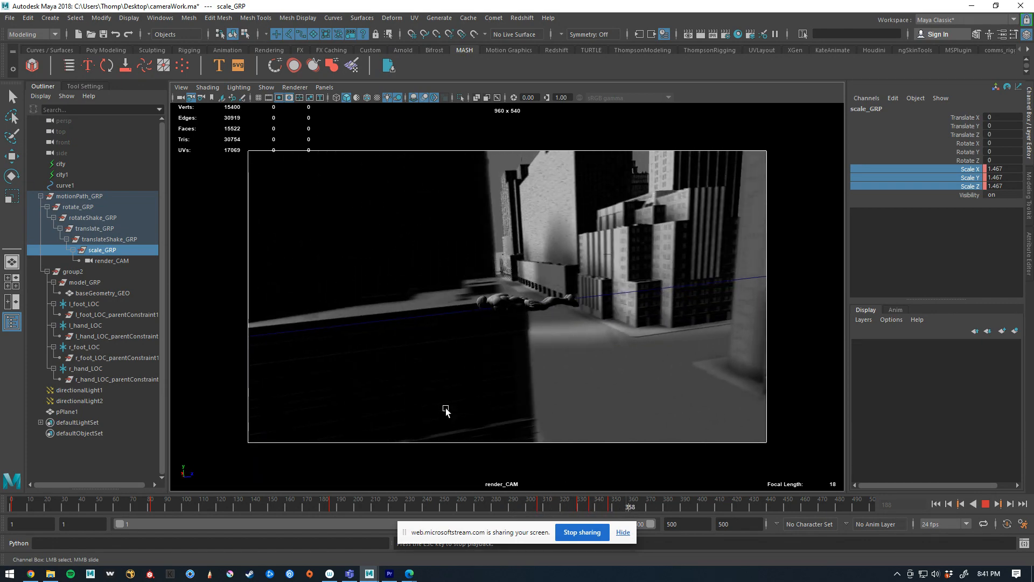
{"action": "key", "text": "Escape"}
{"action": "left_click_drag", "start_coordinate": [631, 509], "coordinate": [680, 507]}
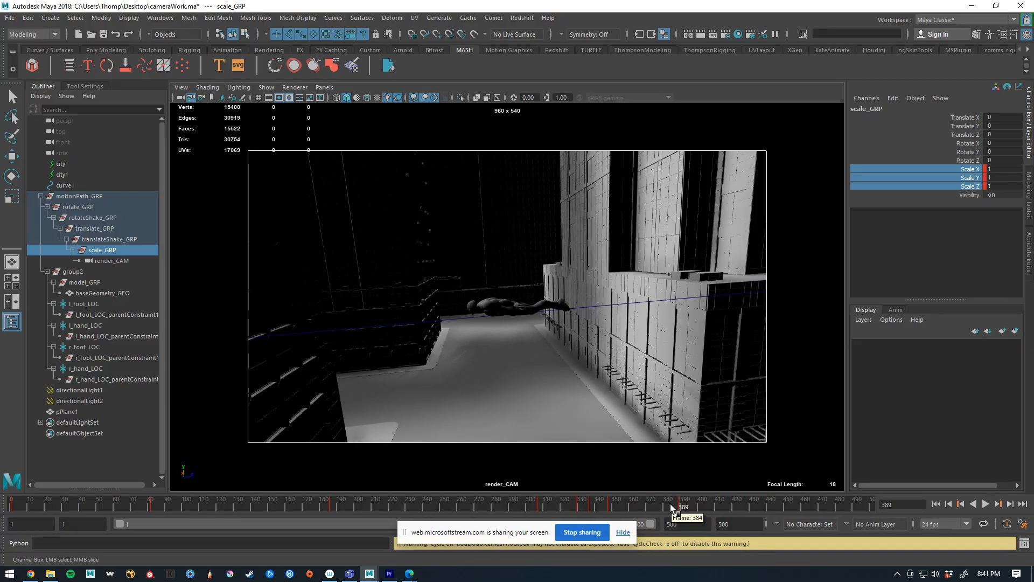
{"action": "left_click", "coordinate": [612, 508]}
{"action": "right_click", "coordinate": [612, 508]}
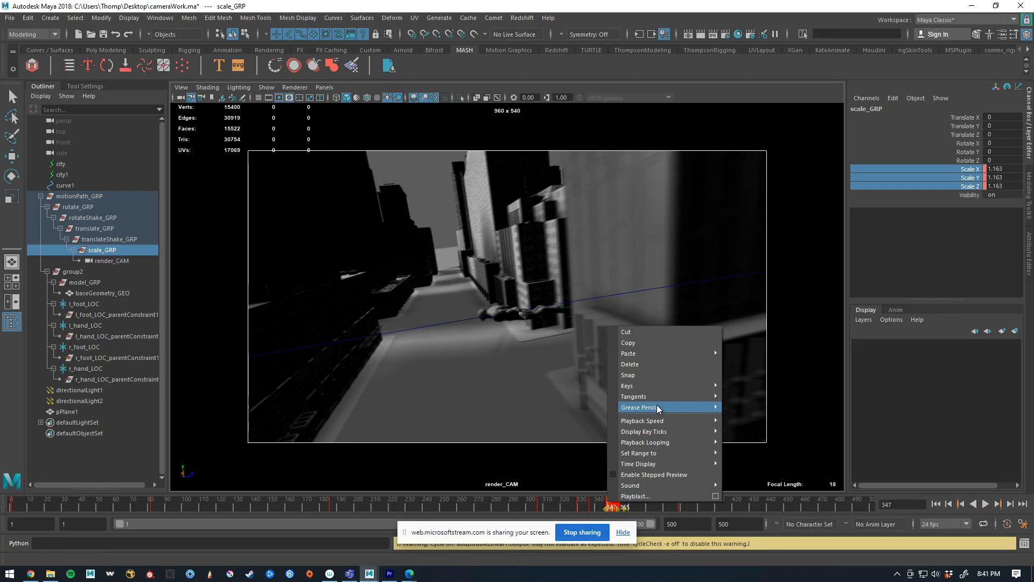
{"action": "left_click", "coordinate": [641, 364]}
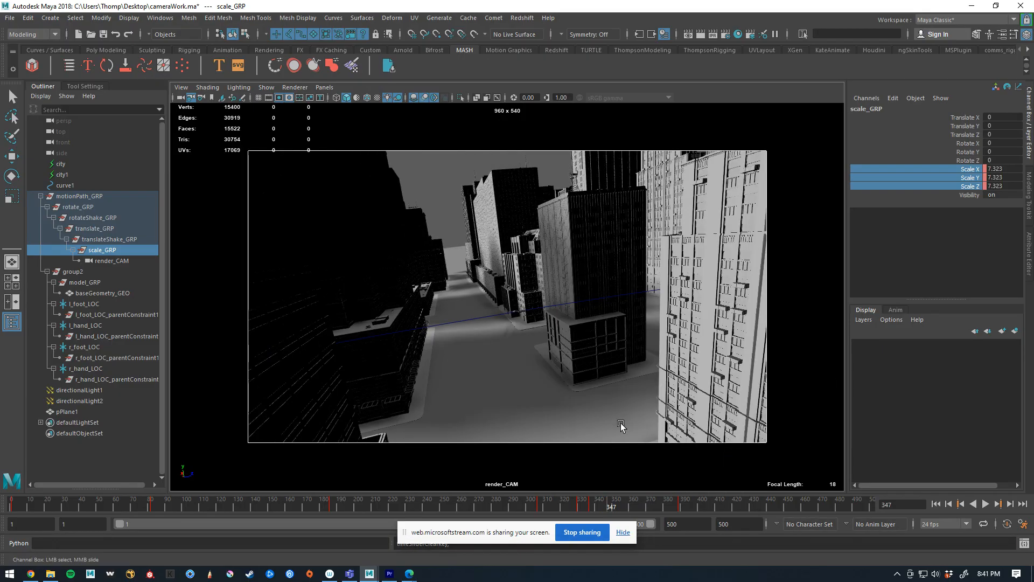
Play back the animation to check how scale_GRP's scale keys affect the camera move
{"action": "left_click_drag", "start_coordinate": [608, 508], "coordinate": [535, 524]}
{"action": "key", "text": "alt+v"}
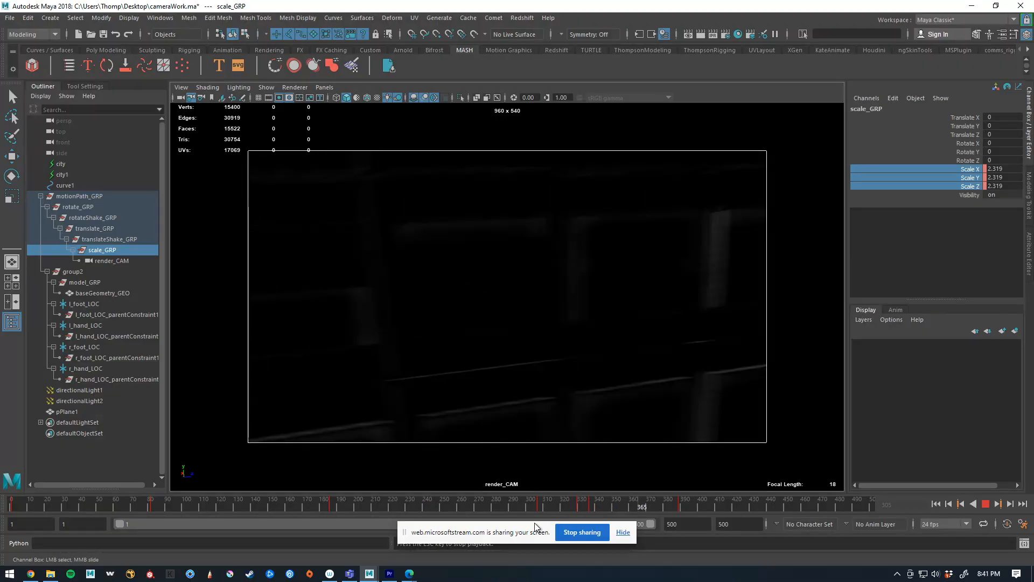
{"action": "key", "text": "alt+v"}
{"action": "key", "text": "alt+v"}
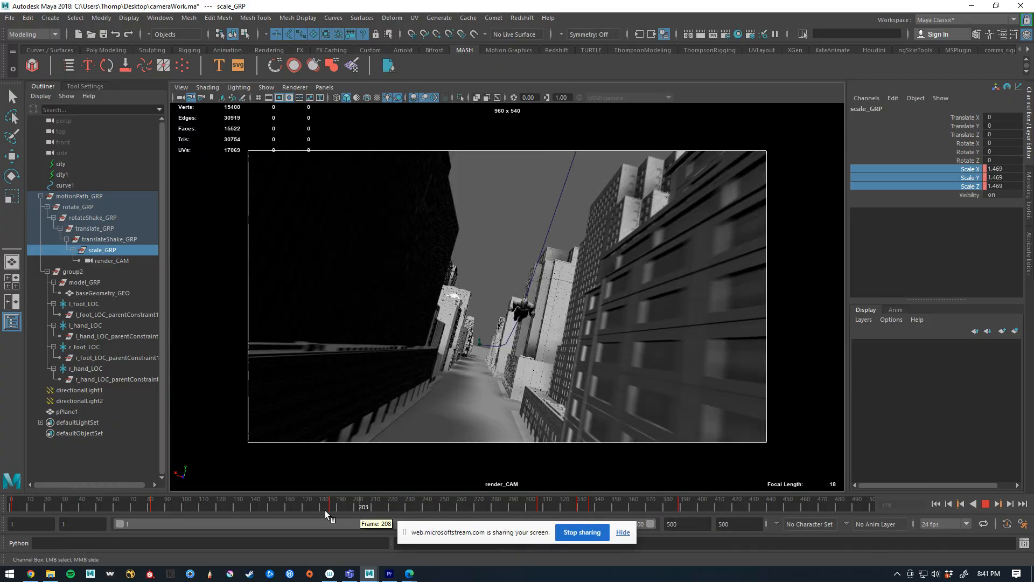
{"action": "left_click_drag", "start_coordinate": [170, 509], "coordinate": [261, 498]}
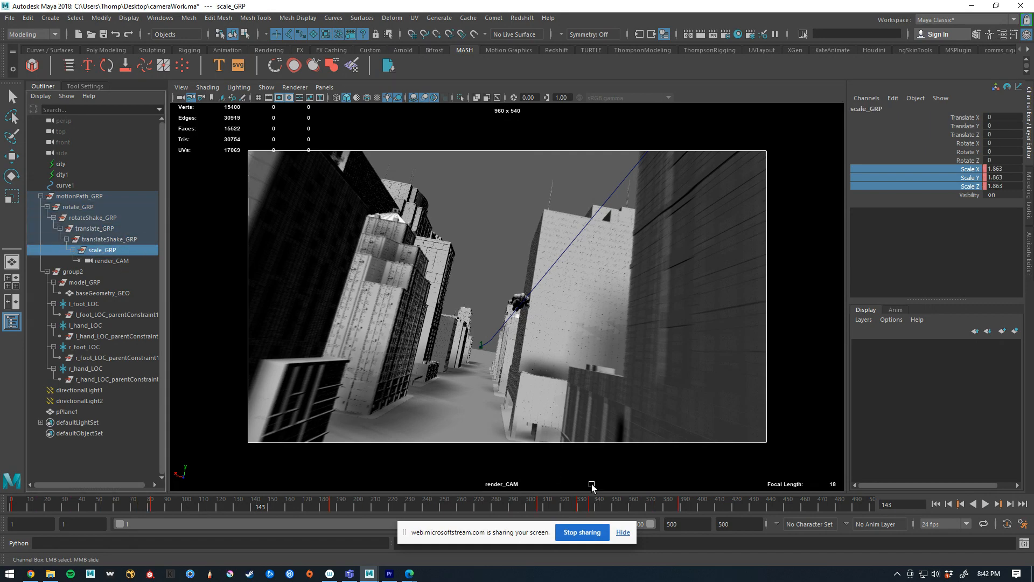
Delete scale_GRP's scale keys from frame 330 through frame 389
{"action": "mouse_move", "coordinate": [657, 503]}
{"action": "left_mouse_down"}
{"action": "mouse_move", "coordinate": [693, 501]}
{"action": "mouse_move", "coordinate": [641, 503]}
{"action": "left_mouse_up"}
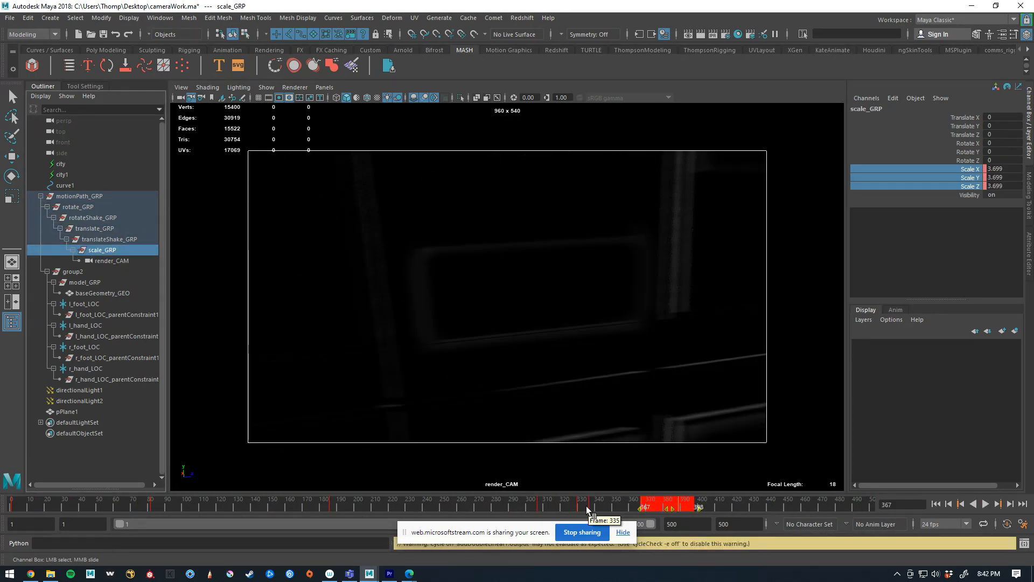
{"action": "left_click", "coordinate": [703, 505]}
{"action": "left_click_drag", "start_coordinate": [703, 505], "coordinate": [569, 507], "text": "shift"}
{"action": "right_click", "coordinate": [589, 503]}
{"action": "left_click", "coordinate": [638, 366]}
{"action": "right_click", "coordinate": [574, 509]}
{"action": "left_click", "coordinate": [606, 371]}
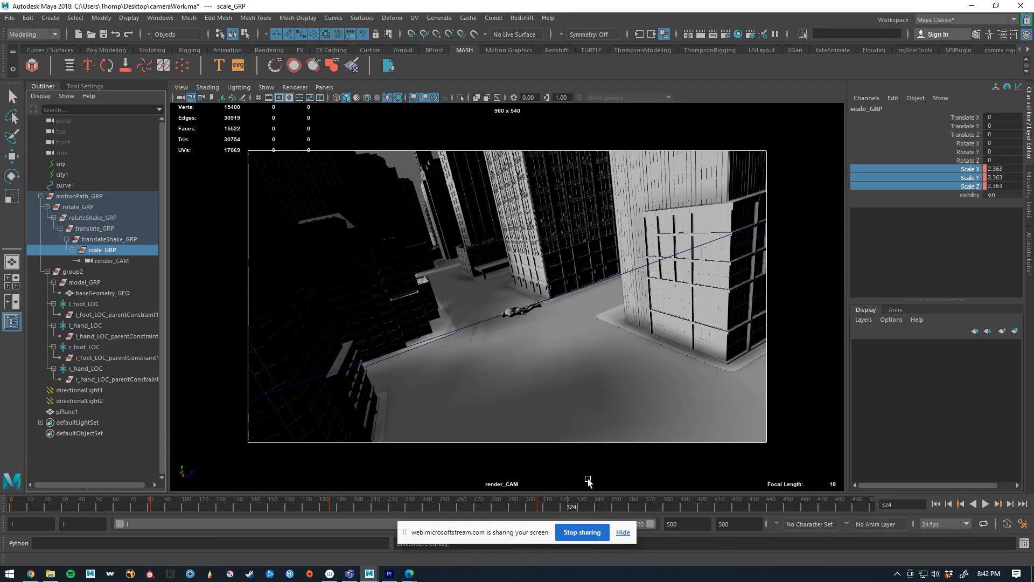
At frame 281, rotate rotate_GRP to about -312.9, -16.1 and 2.9 in X, Y and Z, then preview the animation
{"action": "left_click_drag", "start_coordinate": [576, 500], "coordinate": [497, 509]}
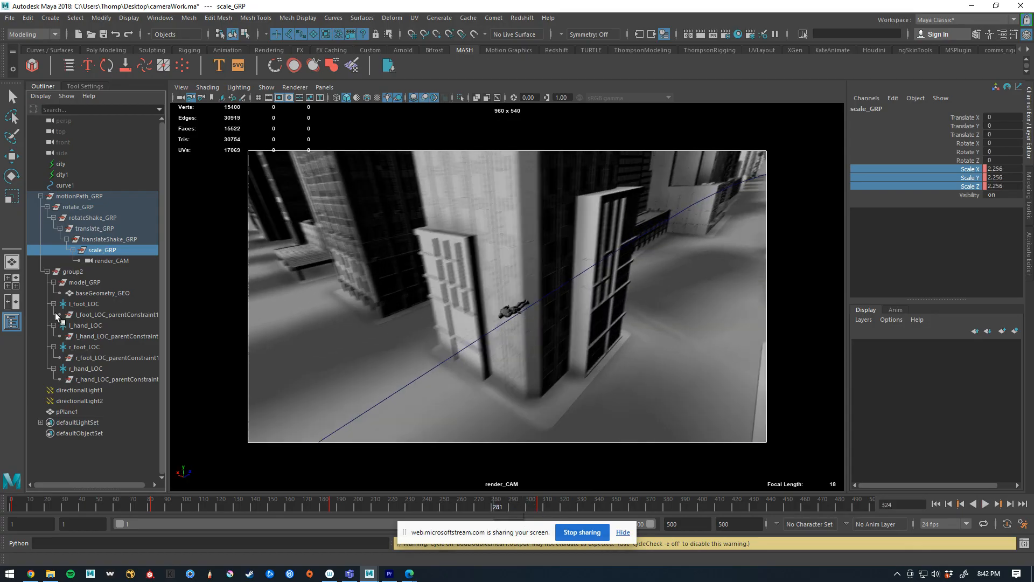
{"action": "left_click", "coordinate": [89, 207]}
{"action": "key", "text": "e"}
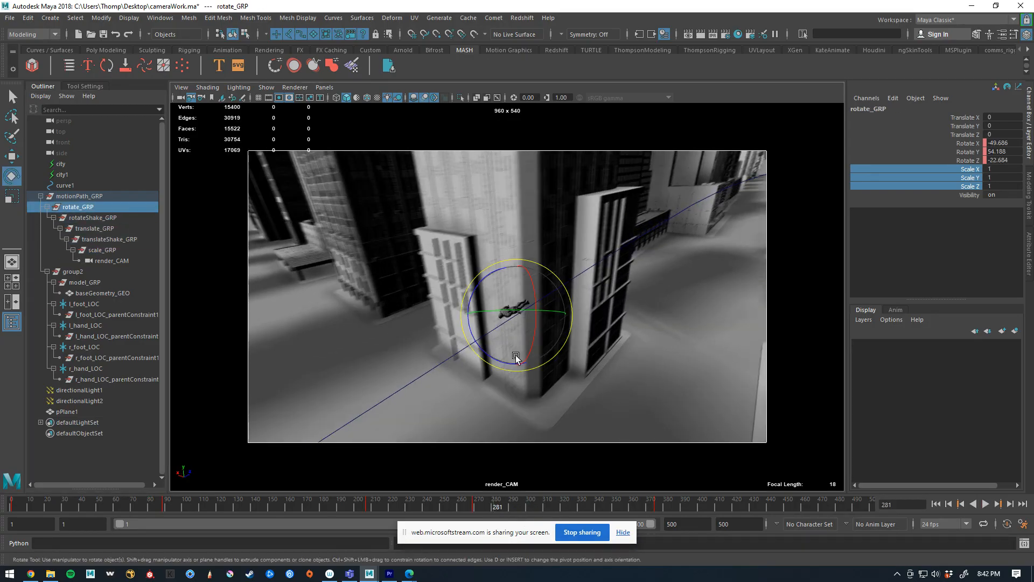
{"action": "left_click_drag", "start_coordinate": [497, 338], "coordinate": [513, 321]}
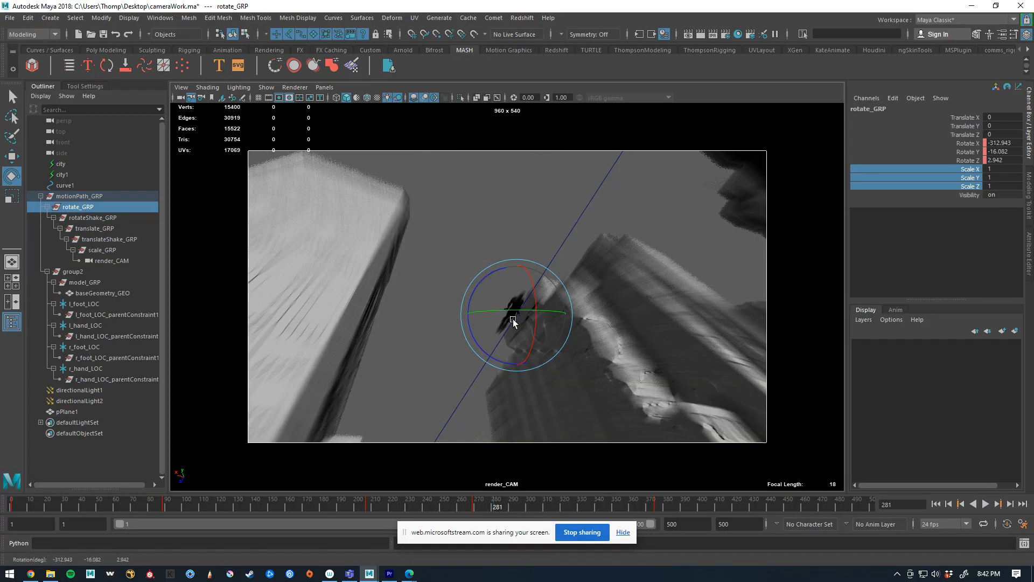
{"action": "key", "text": "alt+v"}
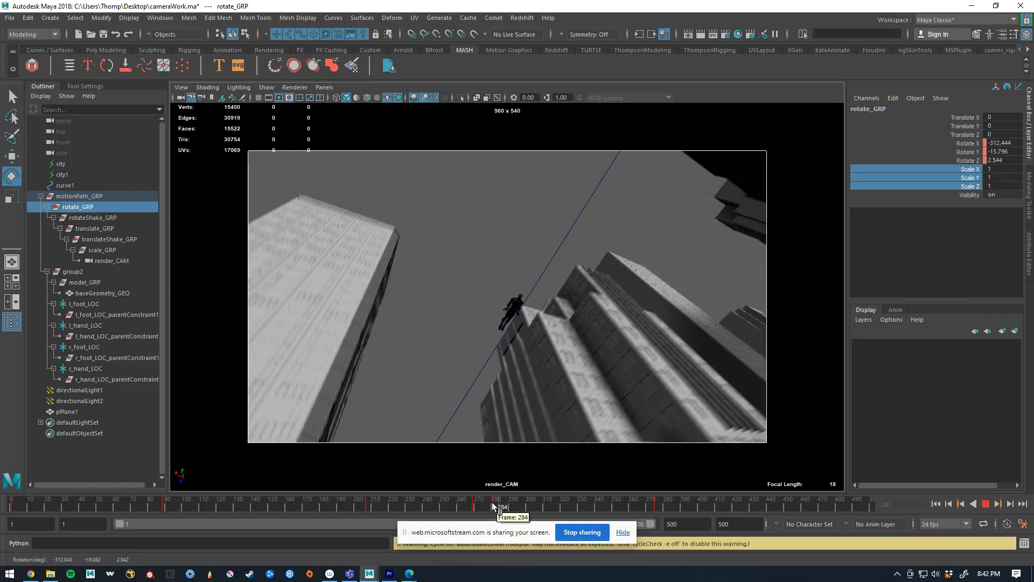
Try deleting rotate_GRP's rotation key just before frame 281, preview the animation, and undo the deletion
{"action": "left_click_drag", "start_coordinate": [474, 501], "coordinate": [296, 506]}
{"action": "right_click", "coordinate": [467, 508]}
{"action": "left_click", "coordinate": [486, 367]}
{"action": "key", "text": "alt+v"}
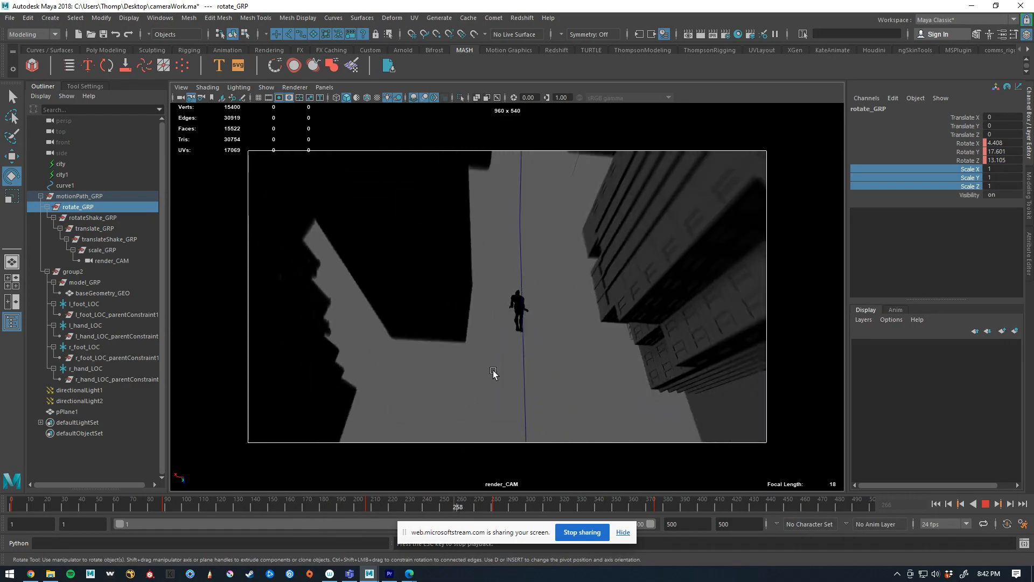
{"action": "left_click", "coordinate": [506, 508]}
{"action": "key", "text": "ctrl+z"}
{"action": "key", "text": "ctrl+z"}
{"action": "key", "text": "ctrl+z"}
{"action": "key", "text": "ctrl+z"}
{"action": "key", "text": "ctrl+z"}
{"action": "key", "text": "ctrl+z"}
{"action": "key", "text": "ctrl+z"}
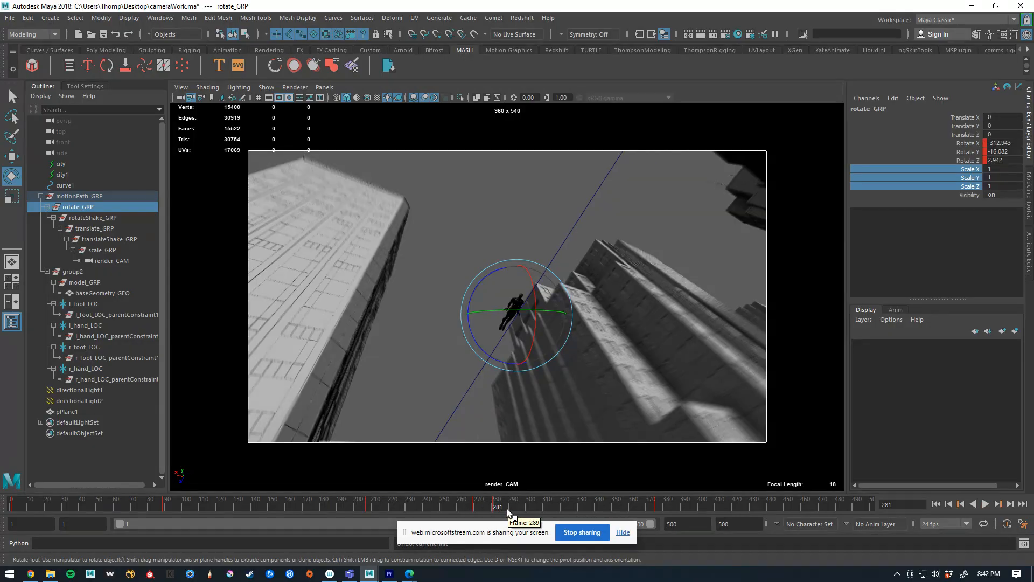
Preview the stretch of animation leading up to frame 265 and select scale_GRP
{"action": "left_click_drag", "start_coordinate": [498, 506], "coordinate": [408, 501]}
{"action": "key", "text": "alt+v"}
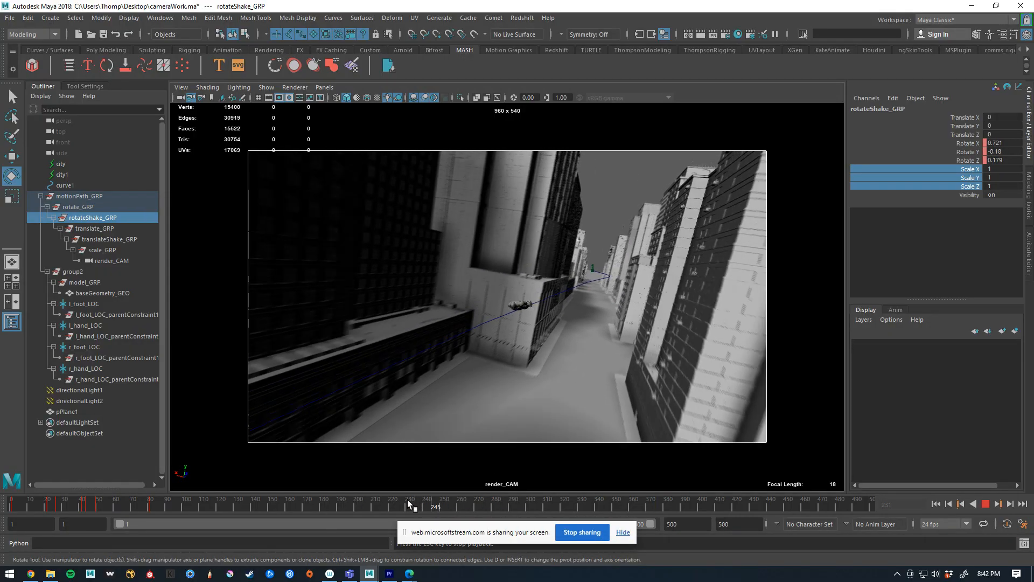
{"action": "key", "text": "Escape"}
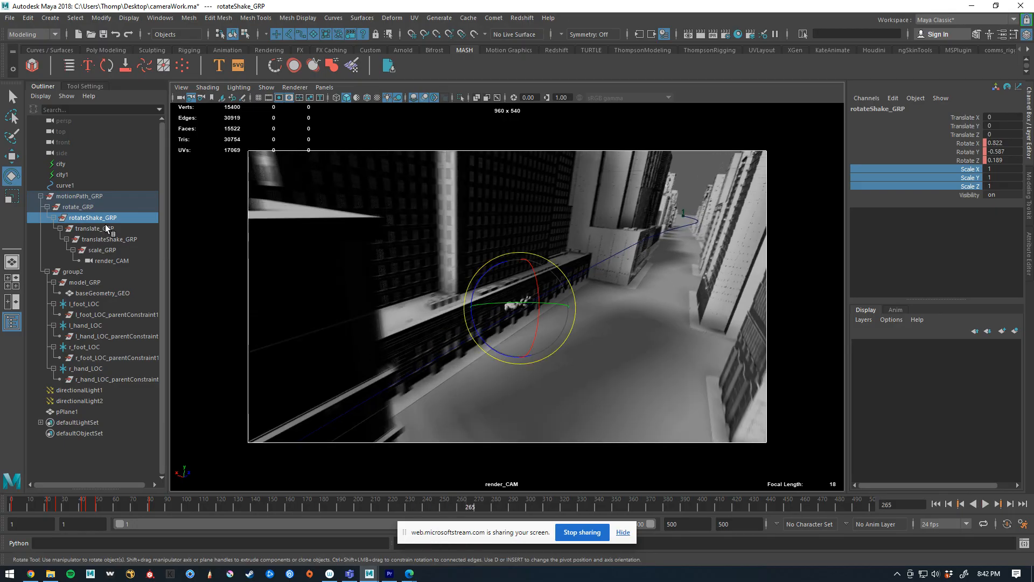
{"action": "left_click", "coordinate": [103, 249]}
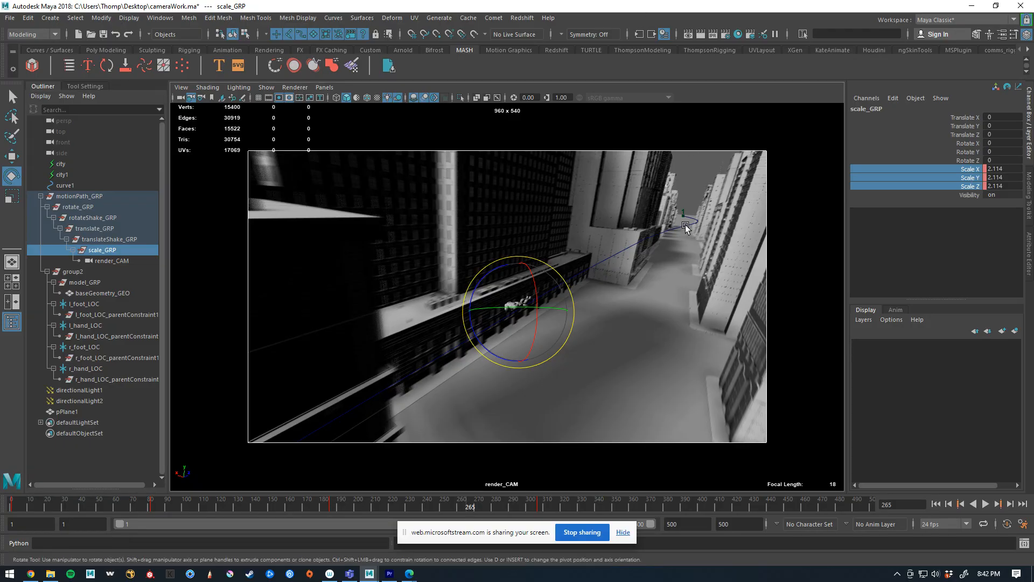
Select curve1 with the Move tool and, at frame 51, show the whole city in the perspective view
{"action": "left_click", "coordinate": [688, 226]}
{"action": "key", "text": "w"}
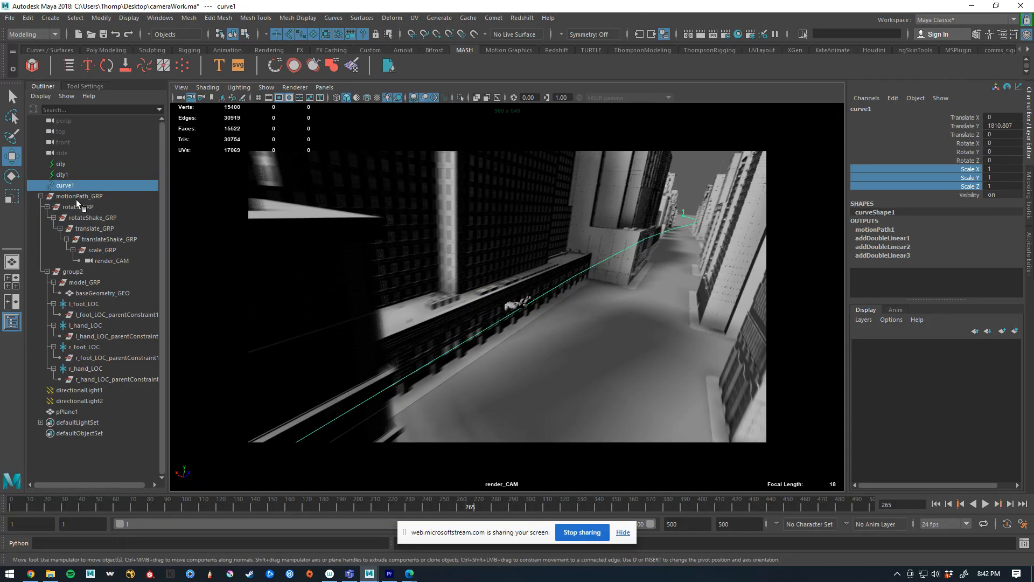
{"action": "left_click_drag", "start_coordinate": [334, 504], "coordinate": [100, 506]}
{"action": "key", "text": "ctrl+1"}
{"action": "key", "text": "ctrl+1"}
{"action": "key", "text": "space"}
{"action": "key", "text": "space"}
{"action": "left_click_drag", "start_coordinate": [501, 369], "coordinate": [491, 232]}
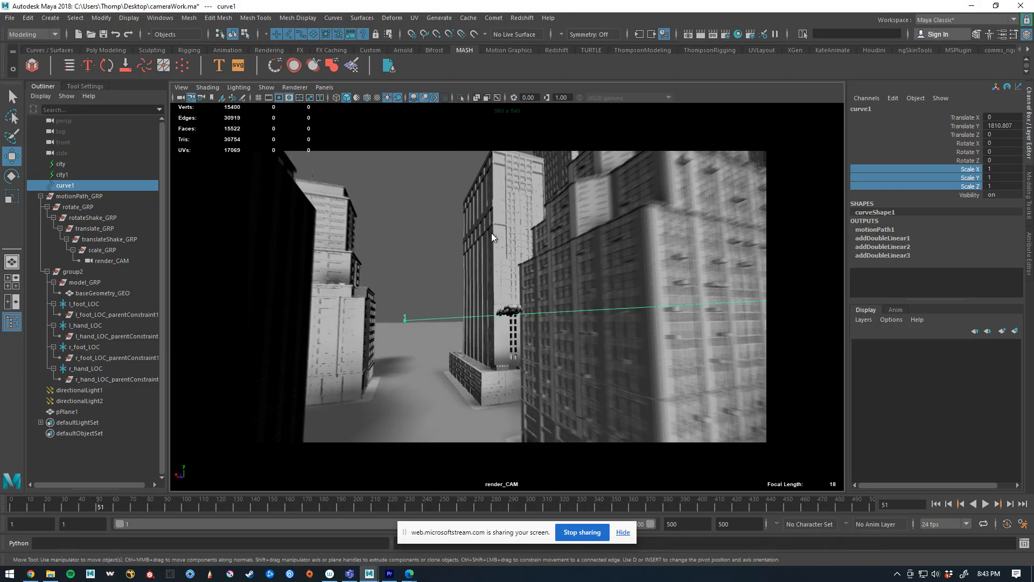
Tear off a separate view, set it to look through render_CAM, and enlarge its window
{"action": "left_click", "coordinate": [325, 87]}
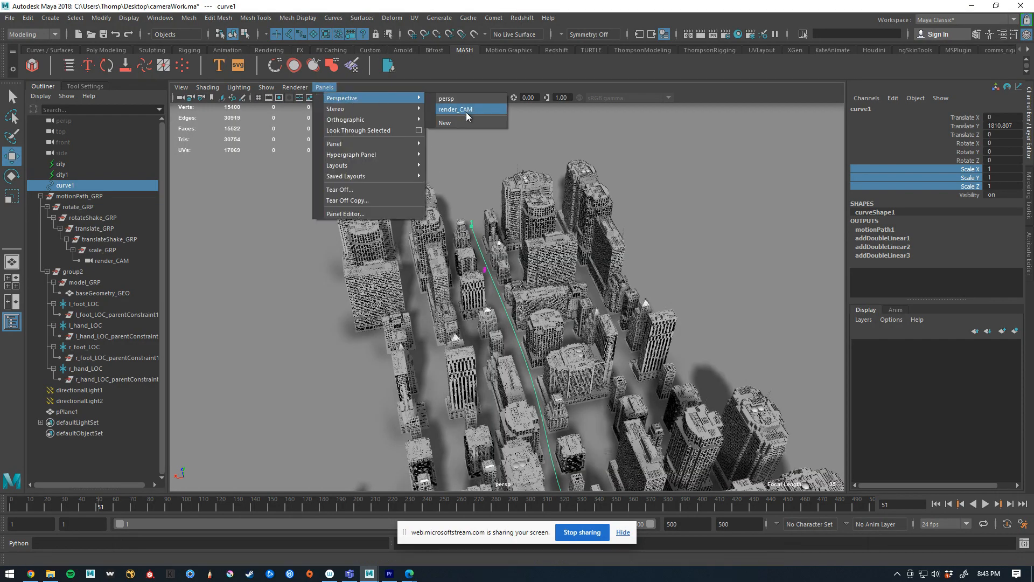
{"action": "left_click", "coordinate": [358, 192]}
{"action": "right_click", "coordinate": [75, 121]}
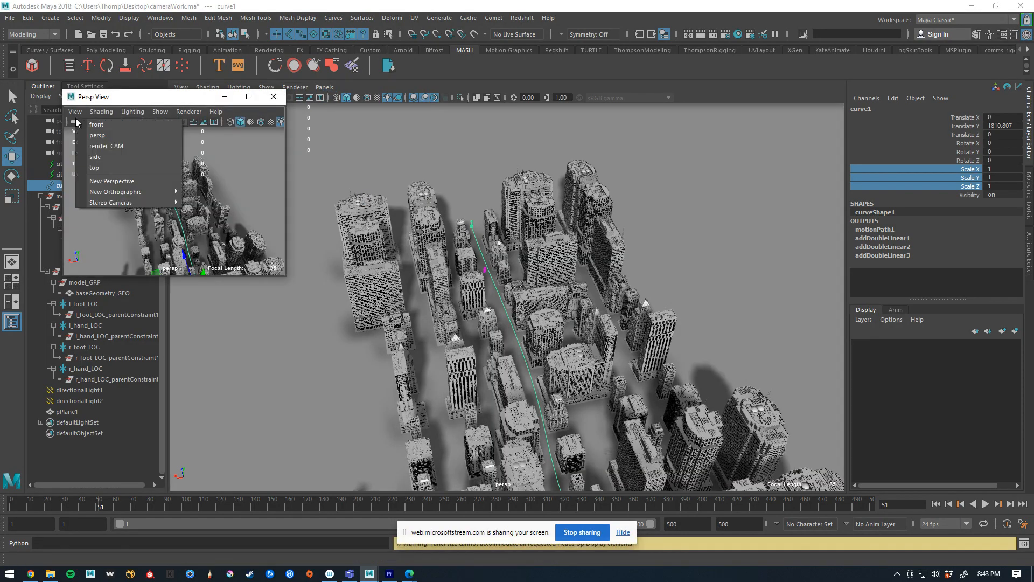
{"action": "left_click", "coordinate": [105, 145]}
{"action": "left_click_drag", "start_coordinate": [140, 97], "coordinate": [146, 128]}
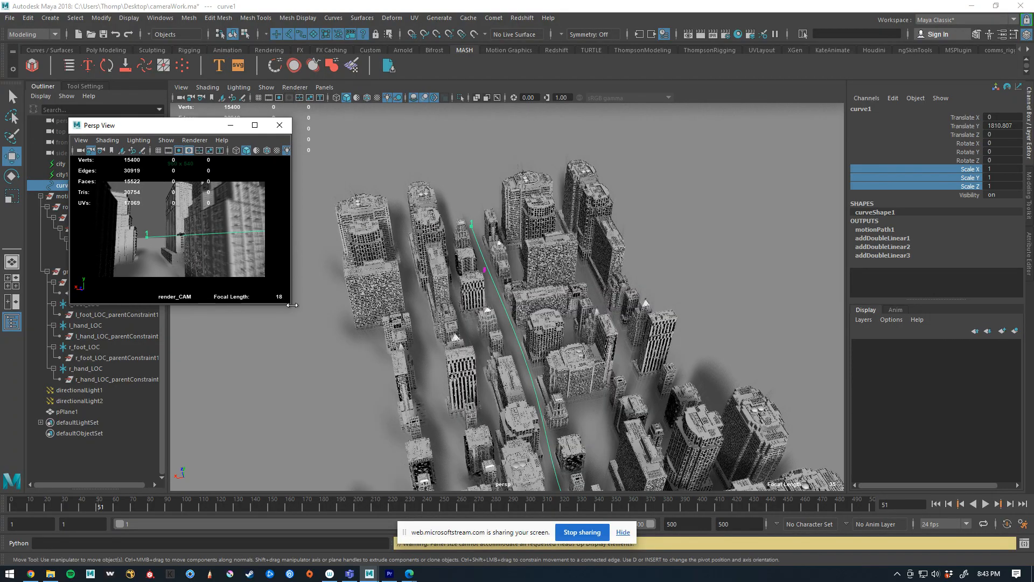
{"action": "left_click_drag", "start_coordinate": [291, 304], "coordinate": [494, 476]}
{"action": "left_click_drag", "start_coordinate": [545, 418], "coordinate": [648, 439]}
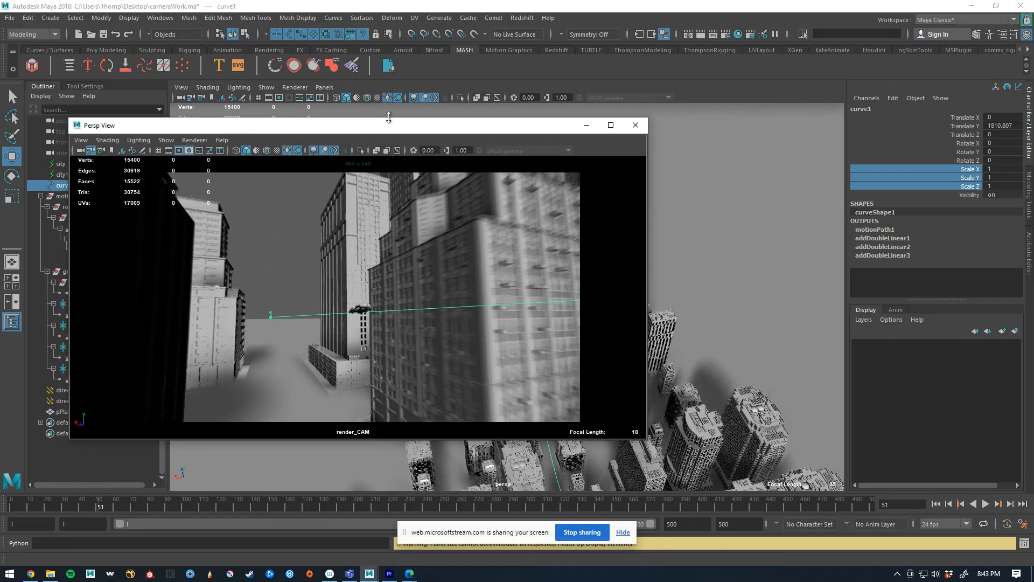
Move the render_CAM window aside, isolate curve1 in the perspective view, and select the control point at its far end
{"action": "left_click_drag", "start_coordinate": [384, 131], "coordinate": [149, 26]}
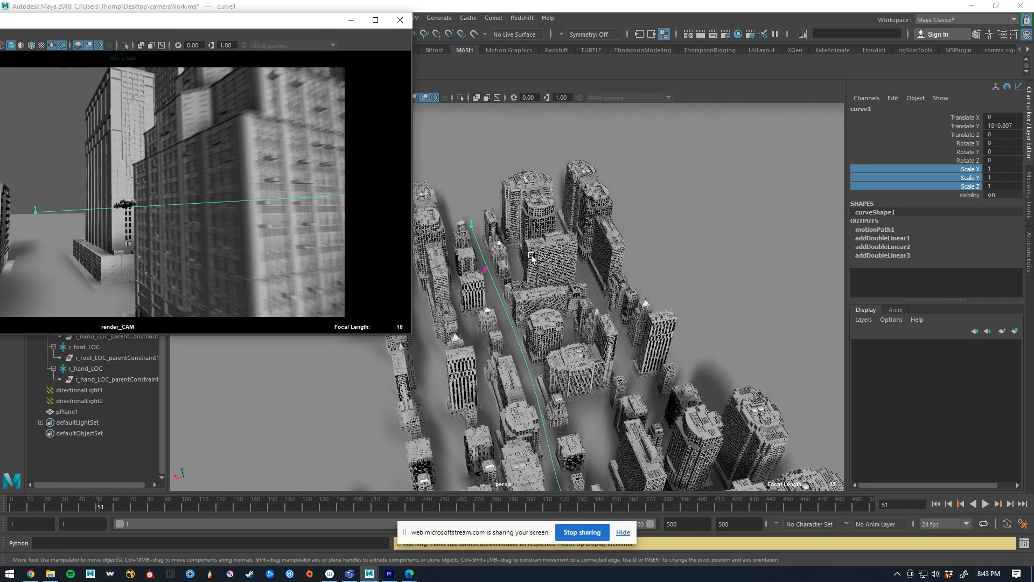
{"action": "left_click_drag", "start_coordinate": [561, 276], "coordinate": [664, 248], "text": "alt"}
{"action": "key", "text": "ctrl+1"}
{"action": "right_click_drag", "start_coordinate": [721, 217], "coordinate": [548, 215]}
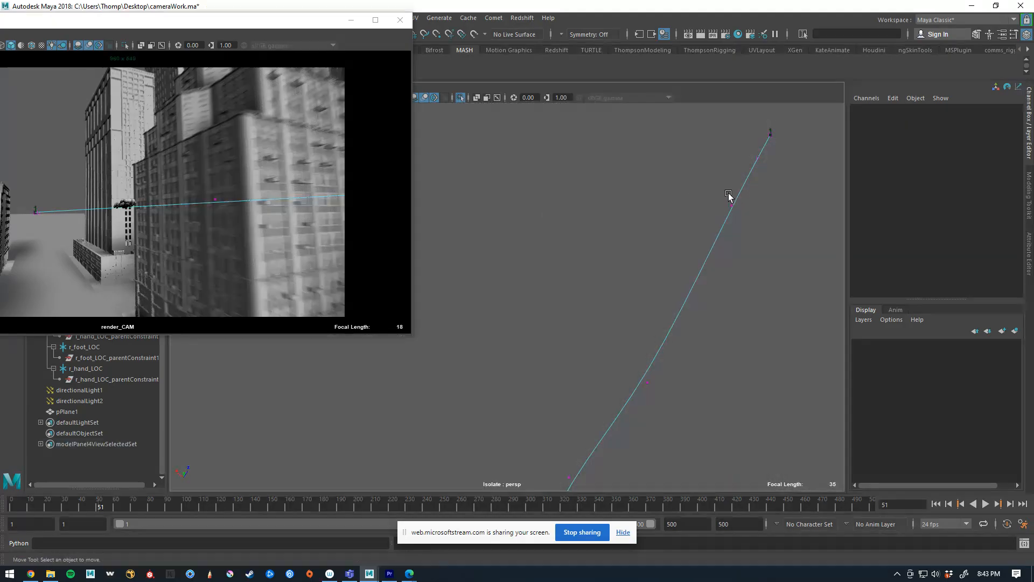
{"action": "left_click_drag", "start_coordinate": [752, 117], "coordinate": [778, 145]}
Try moving the curve's end control point without soft selection, and undo the move
{"action": "middle_click_drag", "start_coordinate": [785, 120], "coordinate": [798, 108]}
{"action": "left_click", "coordinate": [741, 157]}
{"action": "key", "text": "ctrl+z"}
{"action": "key", "text": "ctrl+z"}
Turn on soft selection with a falloff radius of about 50,000 and move the curve's end control point farther outward
{"action": "key", "text": "b"}
{"action": "left_click_drag", "start_coordinate": [772, 229], "coordinate": [968, 212]}
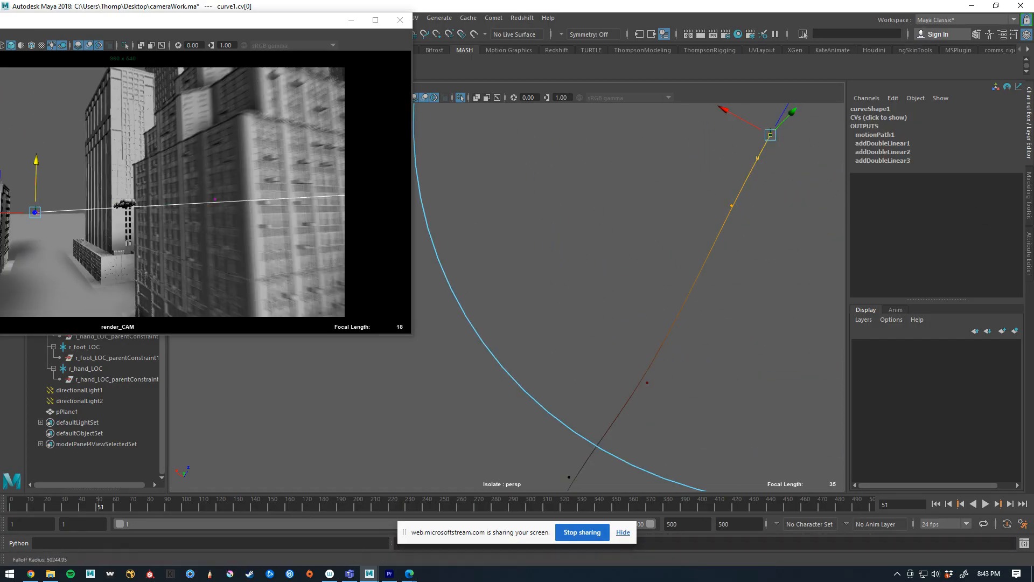
{"action": "left_click_drag", "start_coordinate": [787, 107], "coordinate": [812, 99]}
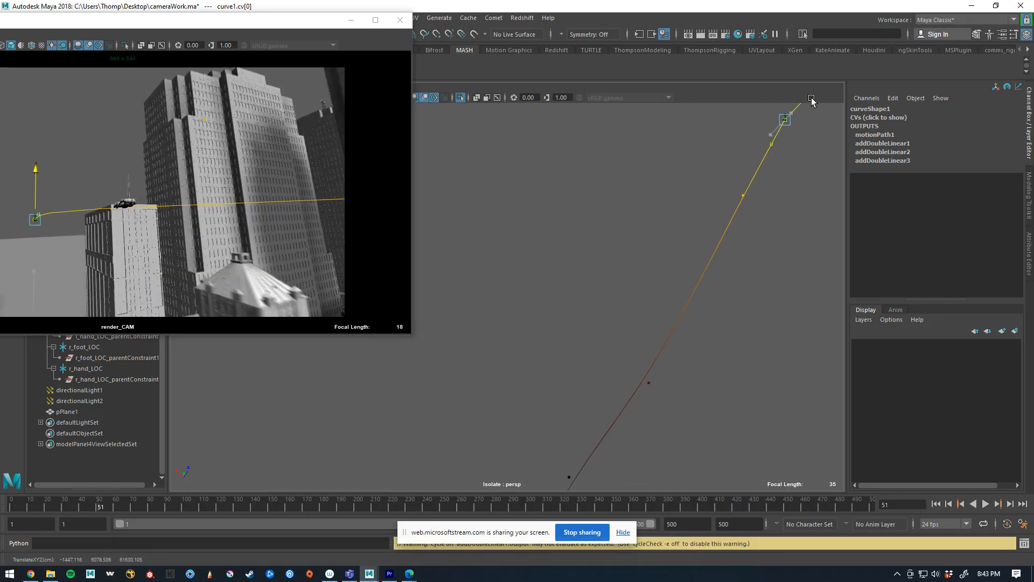
Preview the animation through render_CAM up to frame 94 with the curve deselected
{"action": "key", "text": "alt+v"}
{"action": "left_click", "coordinate": [626, 224]}
{"action": "left_click_drag", "start_coordinate": [248, 23], "coordinate": [361, 45]}
{"action": "key", "text": "alt+v"}
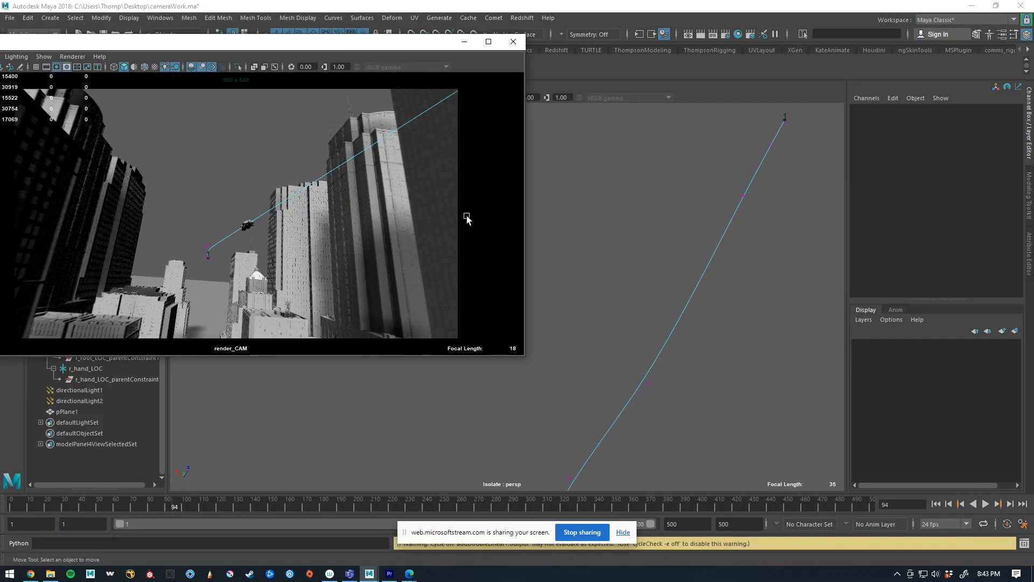
Review the Time Slider playback settings and save the preferences
{"action": "left_click", "coordinate": [1019, 524]}
{"action": "scroll", "coordinate": [385, 338], "scroll_direction": "down", "scroll_amount": 2}
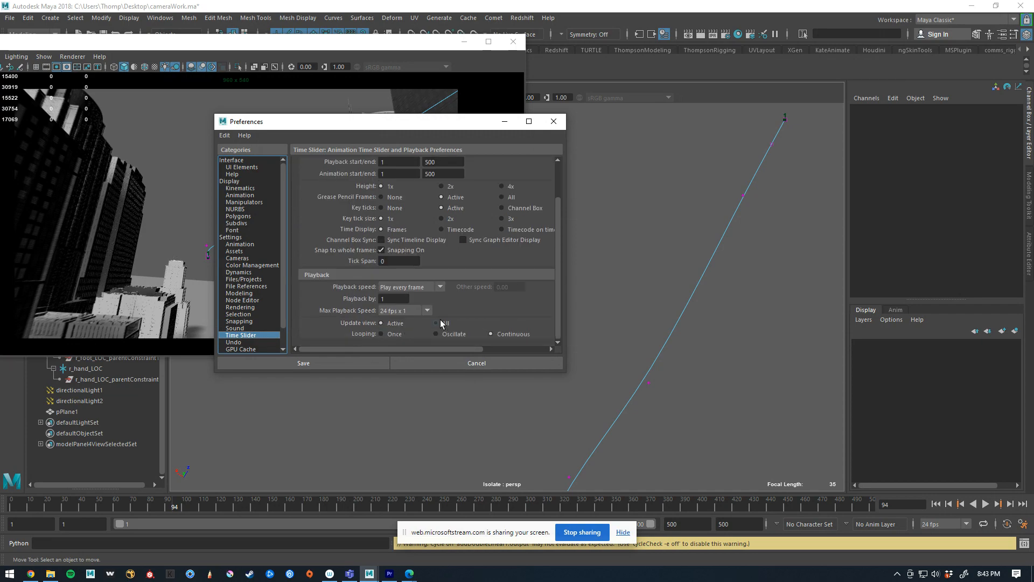
{"action": "left_click", "coordinate": [371, 364]}
Play the animation through render_CAM with nothing selected and scrub back to frame 142
{"action": "key", "text": "alt+v"}
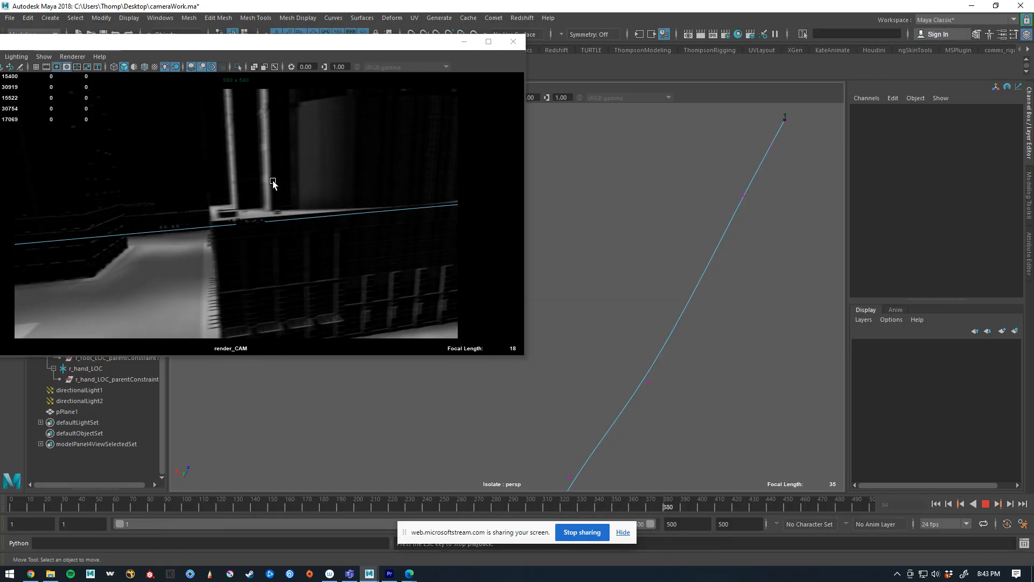
{"action": "key", "text": "Escape"}
{"action": "left_click_drag", "start_coordinate": [659, 504], "coordinate": [260, 525]}
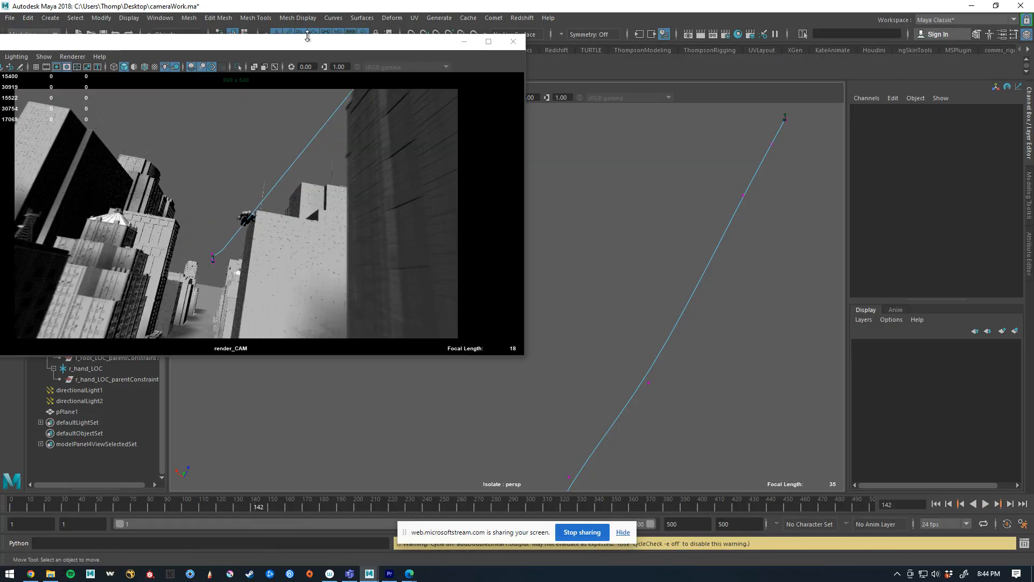
Move the render_CAM window clear of the Outliner and examine the keys on the camera rig's rotation and translation groups
{"action": "left_click_drag", "start_coordinate": [319, 46], "coordinate": [664, 47]}
{"action": "left_click", "coordinate": [109, 208]}
{"action": "left_click", "coordinate": [109, 217]}
{"action": "left_click", "coordinate": [118, 237]}
{"action": "left_click", "coordinate": [121, 248]}
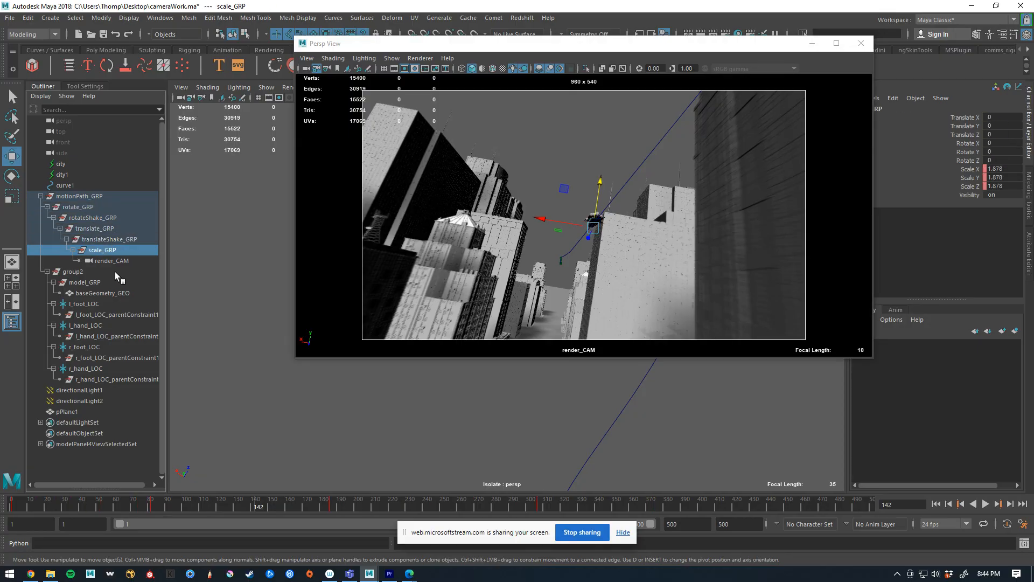
{"action": "left_click", "coordinate": [111, 239]}
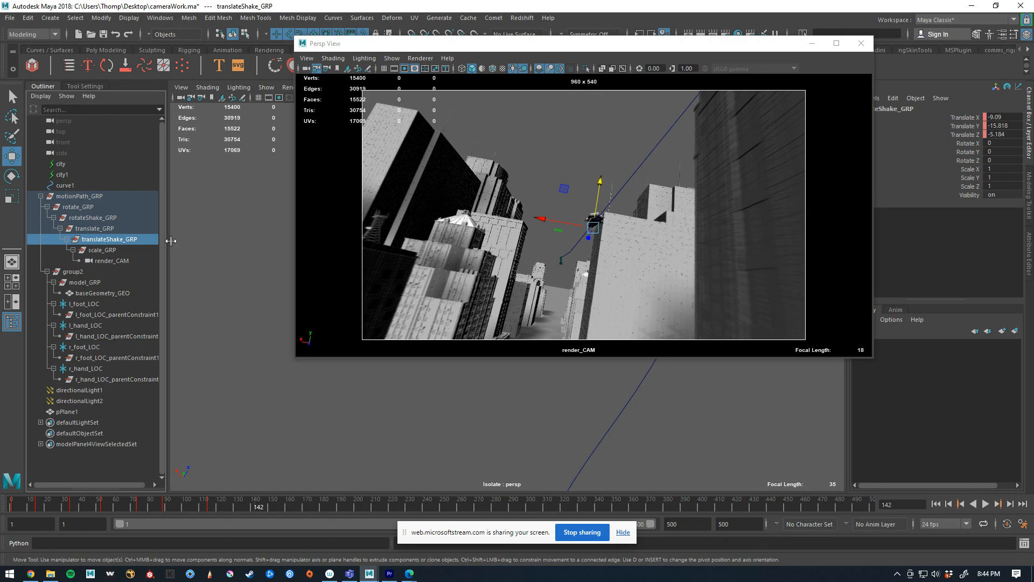
{"action": "left_click", "coordinate": [97, 229]}
{"action": "left_click", "coordinate": [98, 218]}
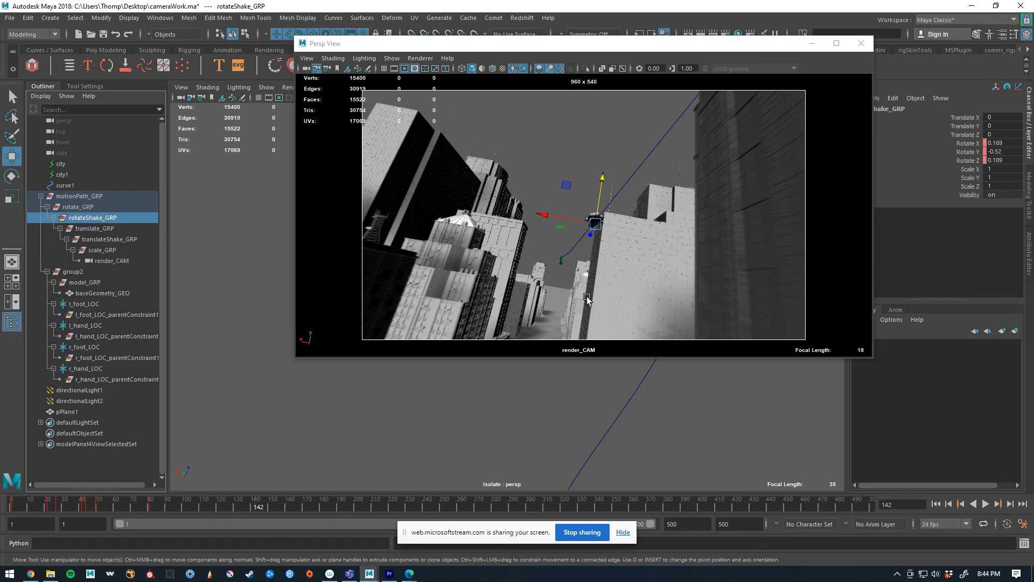
Play the animation with rotateShake_GRP selected, scrub to frame 146, and resume playback until frame 205
{"action": "key", "text": "alt+v"}
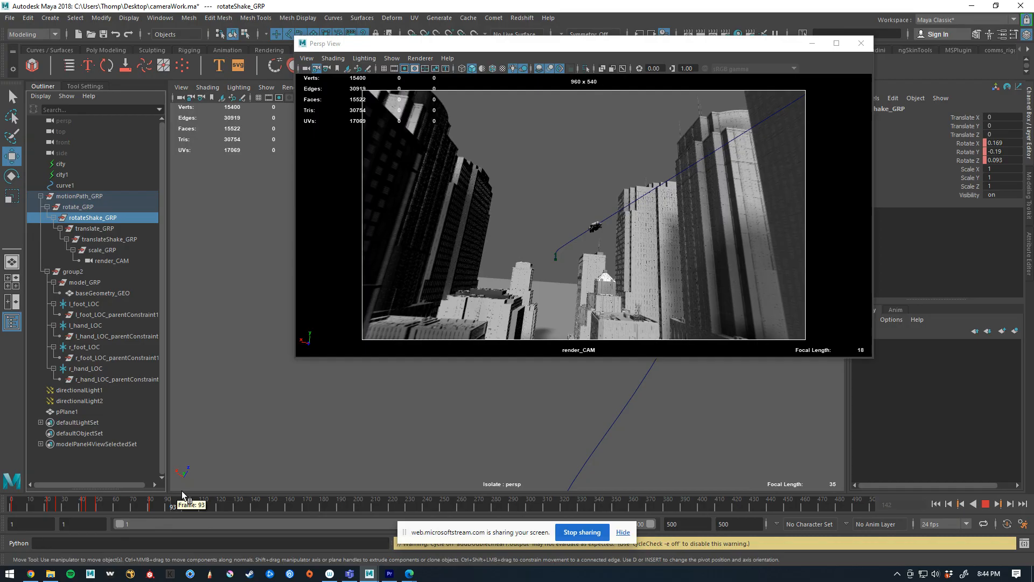
{"action": "left_click_drag", "start_coordinate": [182, 491], "coordinate": [265, 423]}
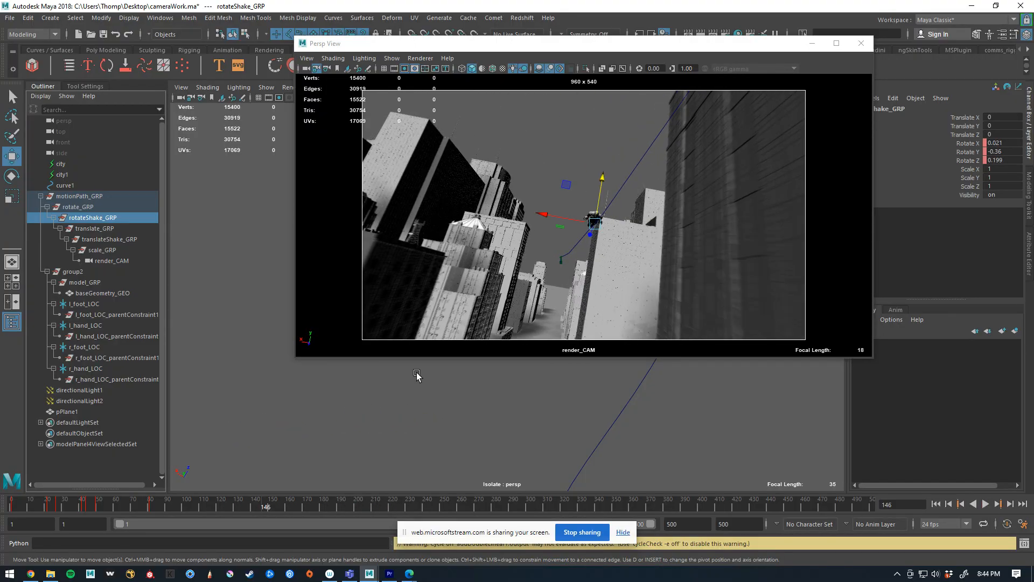
{"action": "key", "text": "alt+v"}
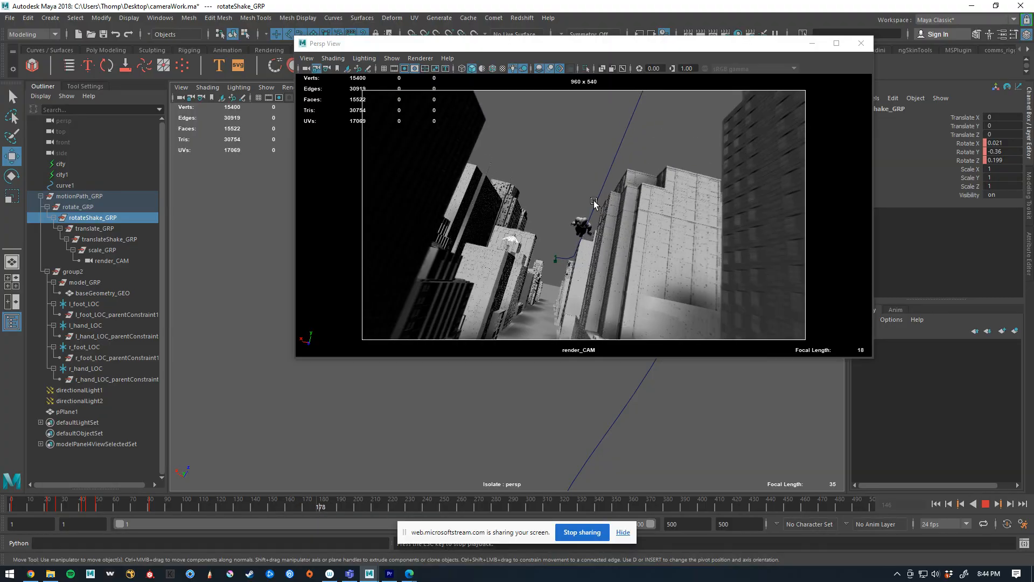
{"action": "key", "text": "Escape"}
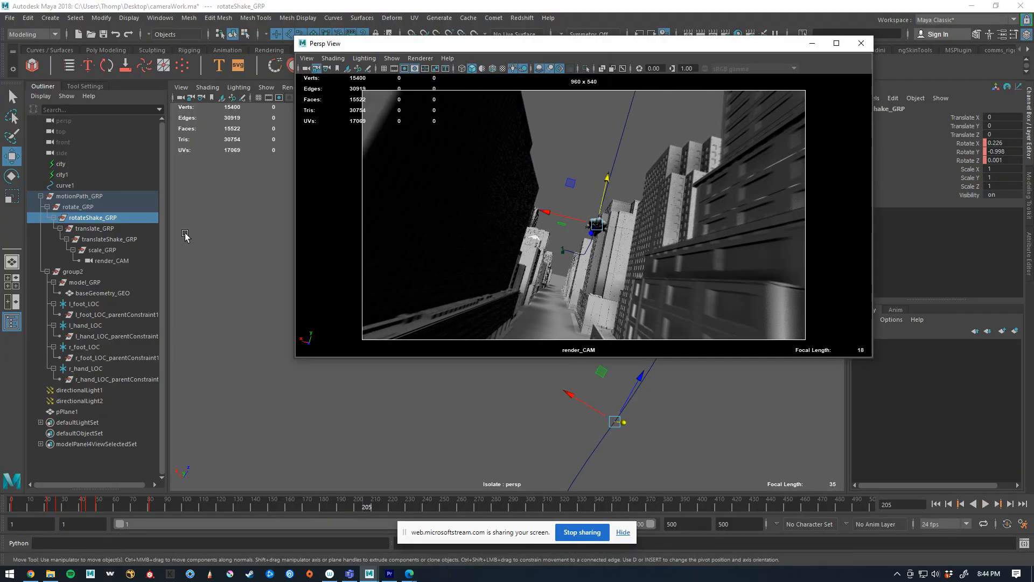
Try retiming motionPath_GRP by editing the time of the last key on motionPath1_uValue
{"action": "left_click", "coordinate": [111, 194]}
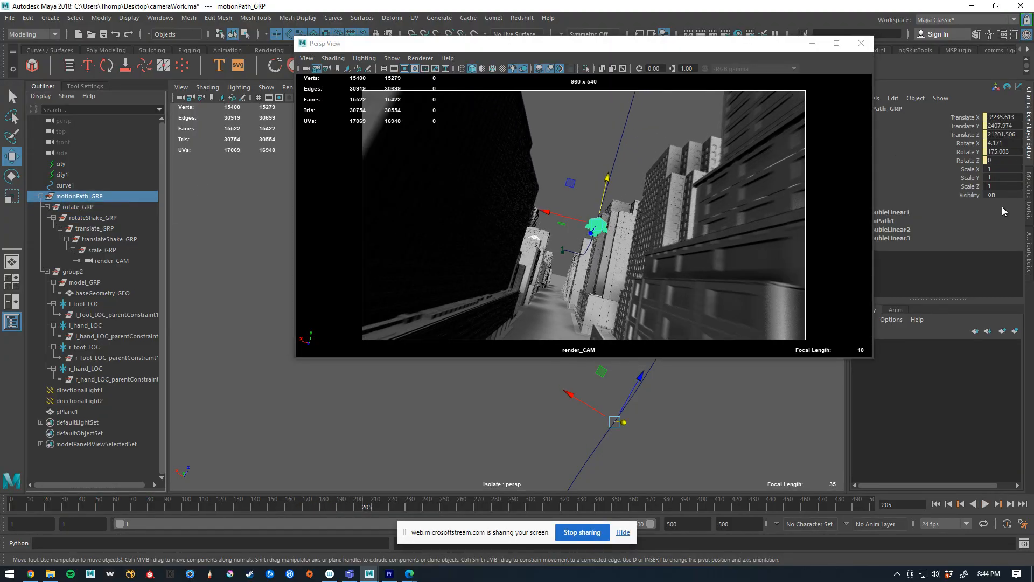
{"action": "left_click", "coordinate": [1028, 252]}
{"action": "left_click", "coordinate": [924, 109]}
{"action": "right_click", "coordinate": [890, 179]}
{"action": "left_click", "coordinate": [926, 185]}
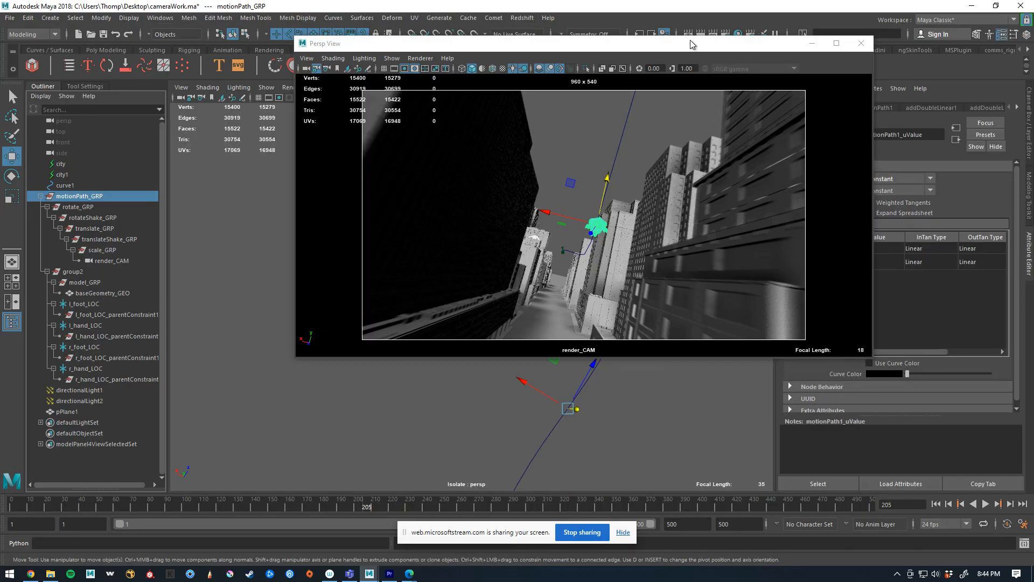
{"action": "left_click_drag", "start_coordinate": [692, 44], "coordinate": [574, 63]}
{"action": "double_click", "coordinate": [821, 262]}
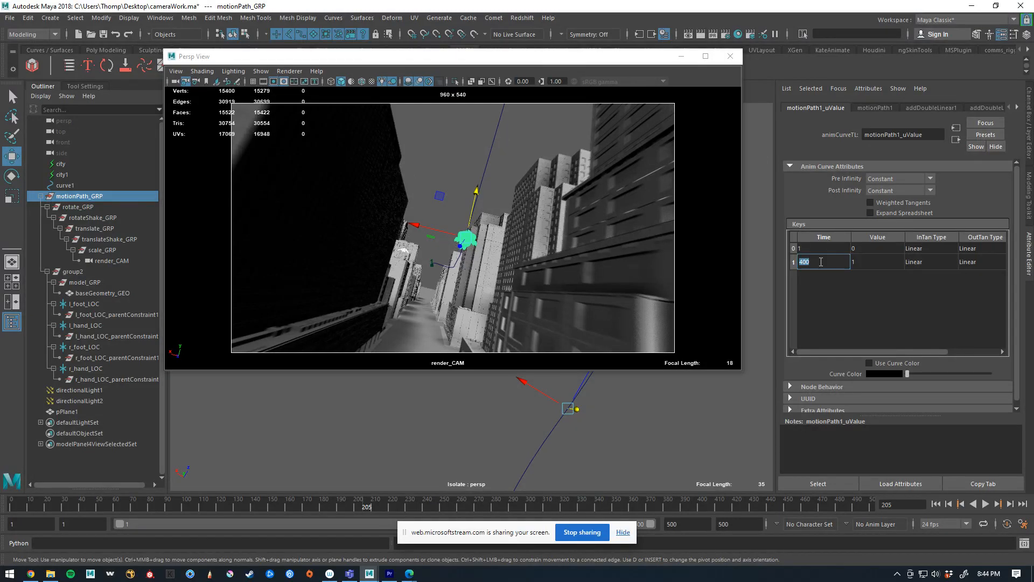
{"action": "key", "text": "Return"}
Preview the retimed motion path from the start of the timeline, stopping at frame 148
{"action": "left_click_drag", "start_coordinate": [286, 505], "coordinate": [9, 499]}
{"action": "left_click", "coordinate": [288, 177]}
{"action": "key", "text": "alt+v"}
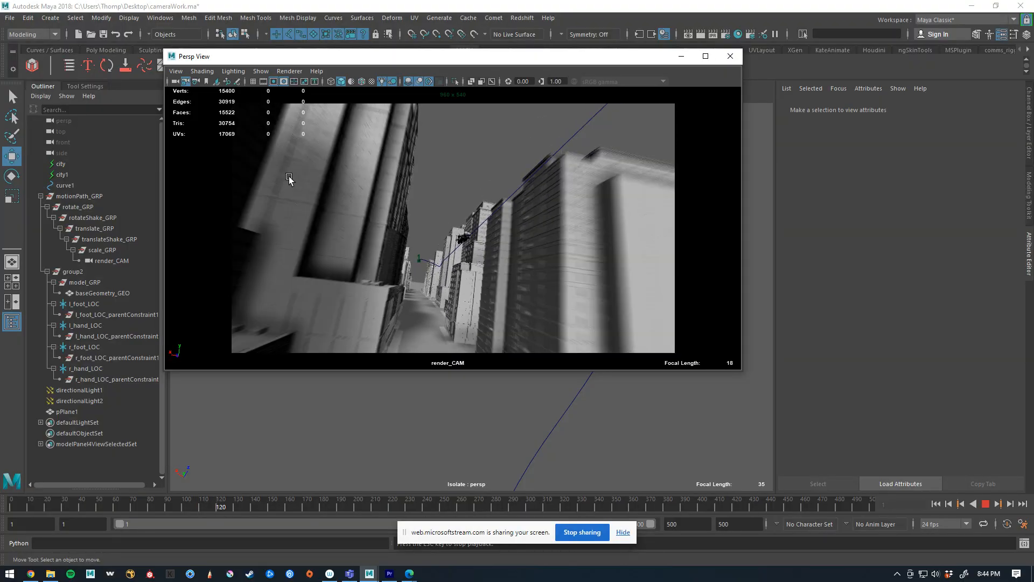
{"action": "key", "text": "Escape"}
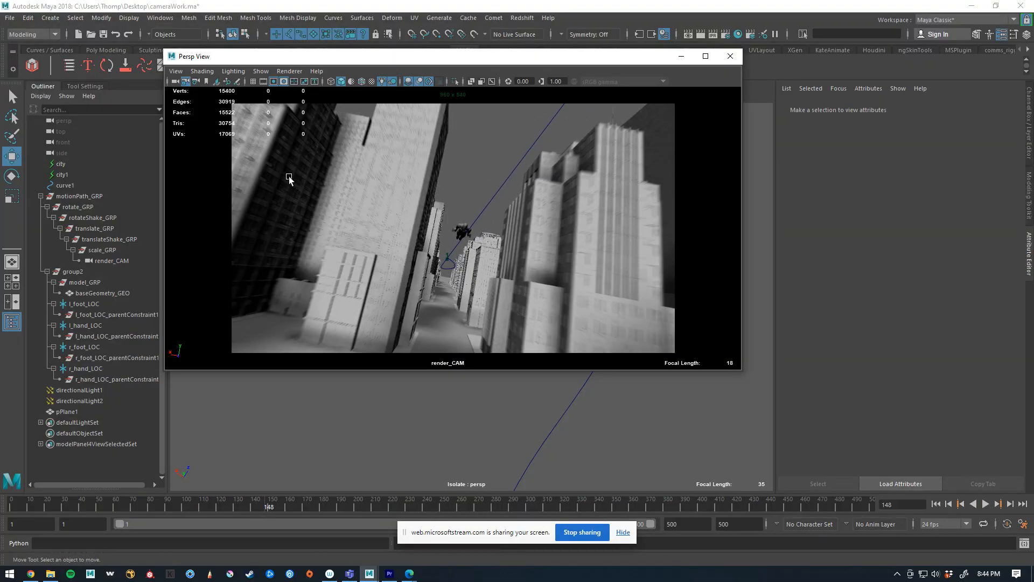
Select rotate_GRP through scale_GRP to check their keys, and undo back past the edit to the motion path's last key time
{"action": "left_click", "coordinate": [87, 207]}
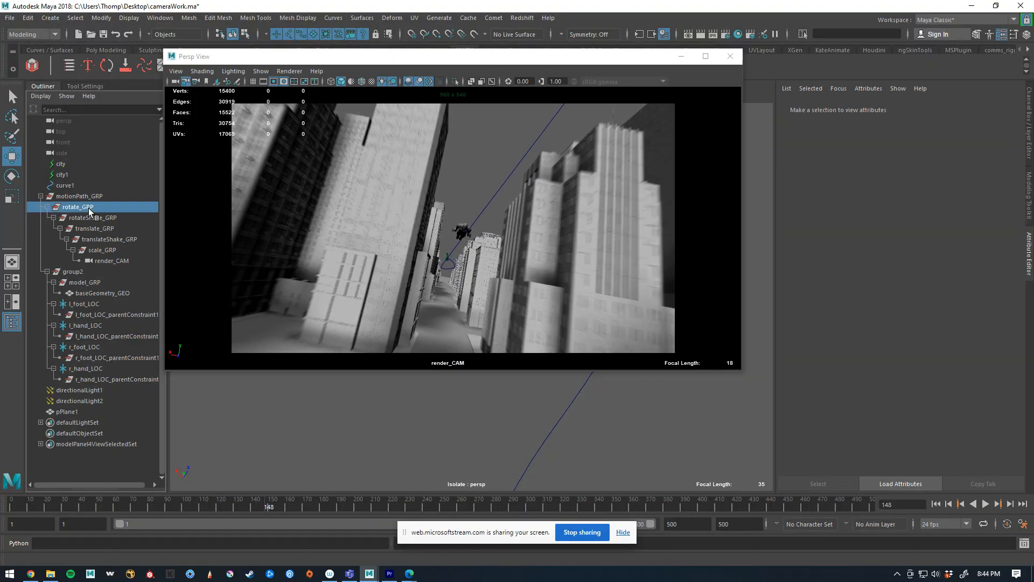
{"action": "left_click", "coordinate": [108, 249], "text": "shift"}
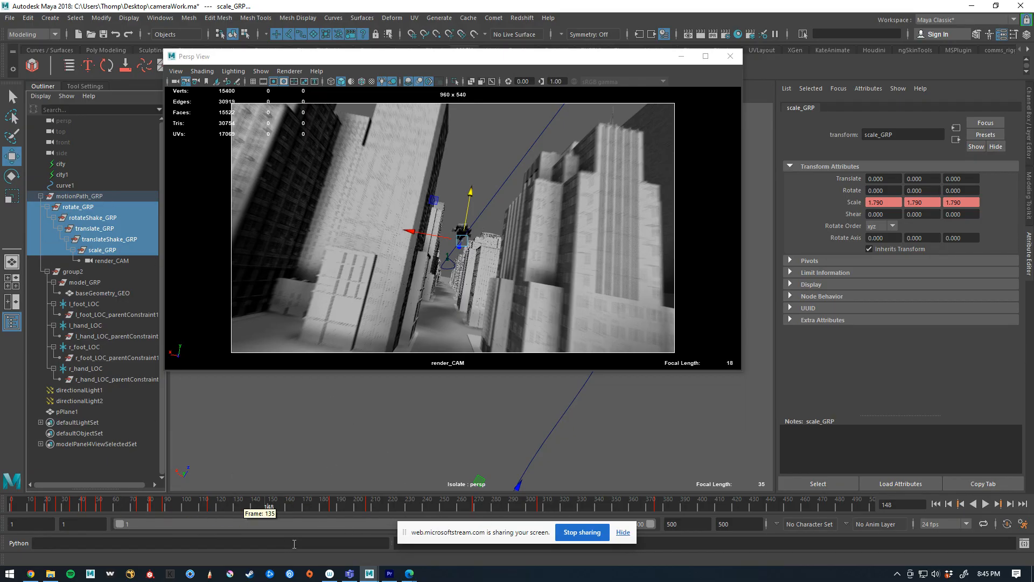
{"action": "left_click_drag", "start_coordinate": [331, 507], "coordinate": [182, 556]}
{"action": "key", "text": "ctrl+z"}
{"action": "key", "text": "ctrl+z"}
{"action": "key", "text": "ctrl+z"}
{"action": "key", "text": "ctrl+z"}
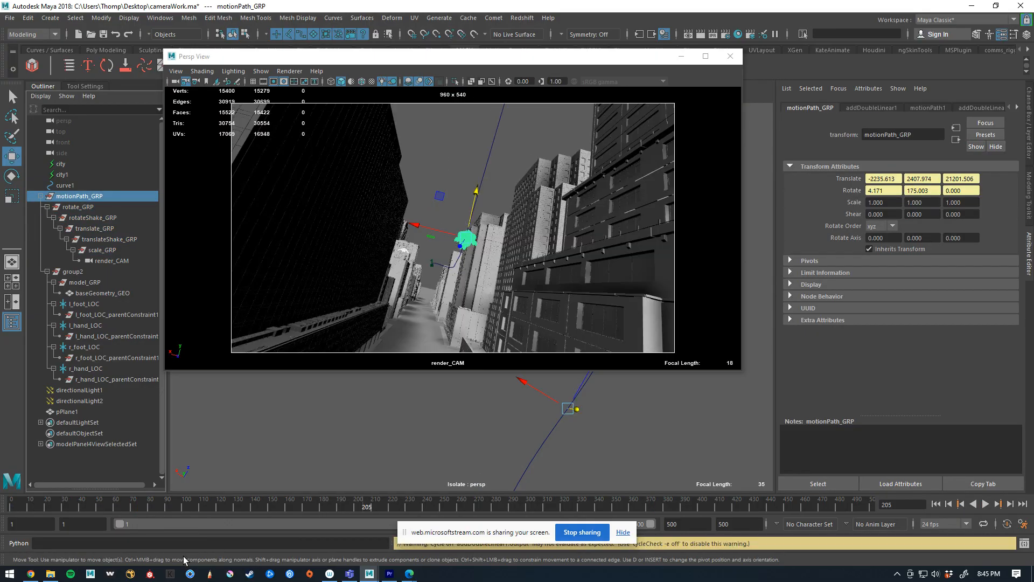
{"action": "key", "text": "ctrl+z"}
{"action": "key", "text": "ctrl+z"}
{"action": "key", "text": "ctrl+z"}
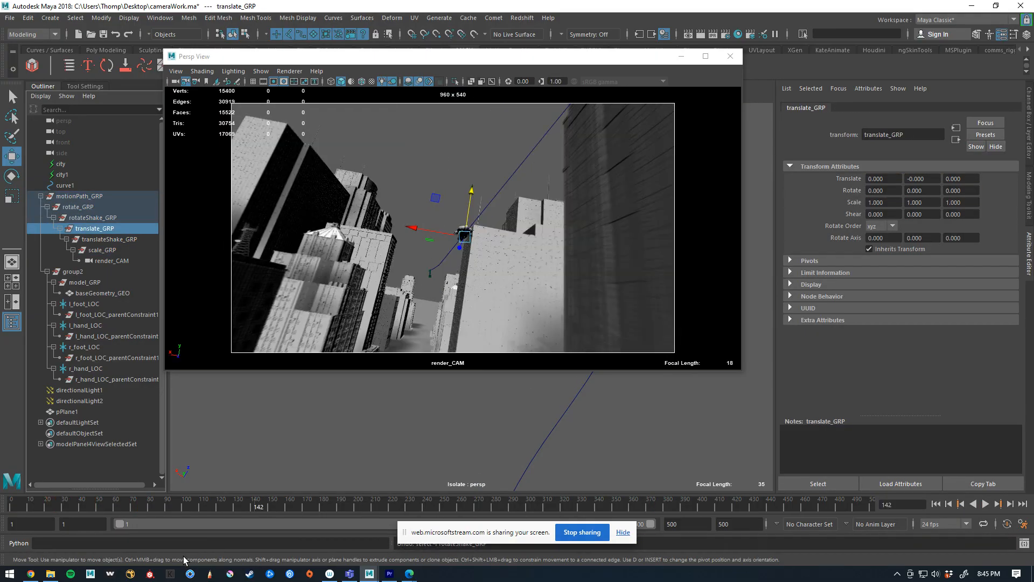
{"action": "key", "text": "ctrl+z"}
{"action": "key", "text": "ctrl+z"}
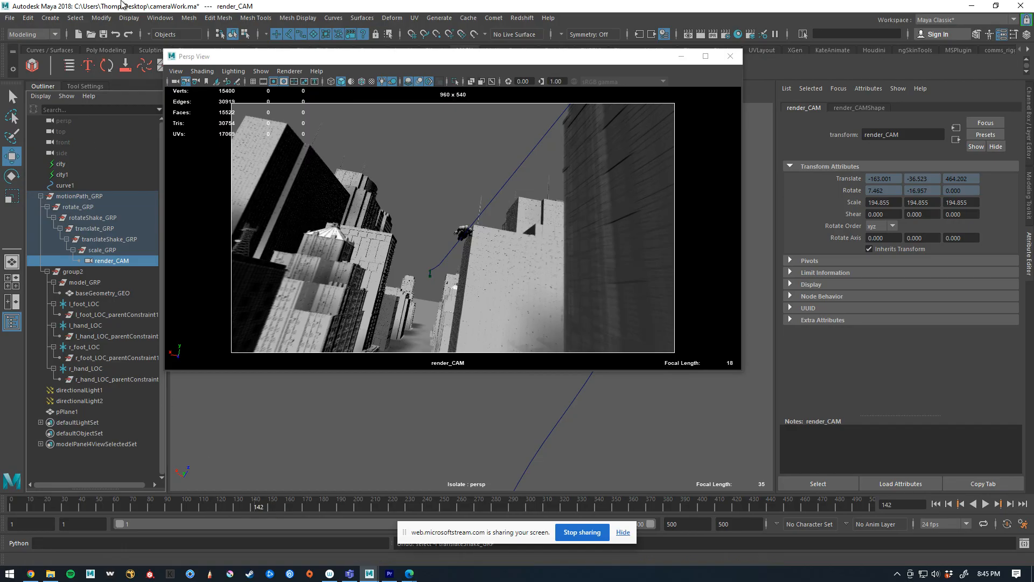
Select motionPath_GRP through render_CAM and select all of their animation keys in the Graph Editor
{"action": "left_click", "coordinate": [106, 195]}
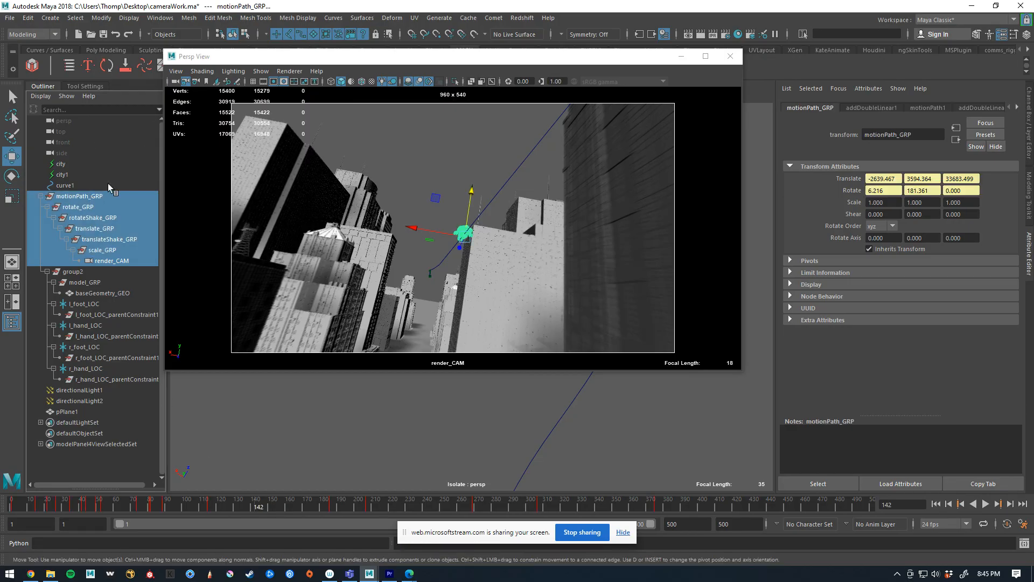
{"action": "left_click", "coordinate": [157, 20]}
{"action": "mouse_move", "coordinate": [210, 76]}
{"action": "left_click", "coordinate": [312, 77]}
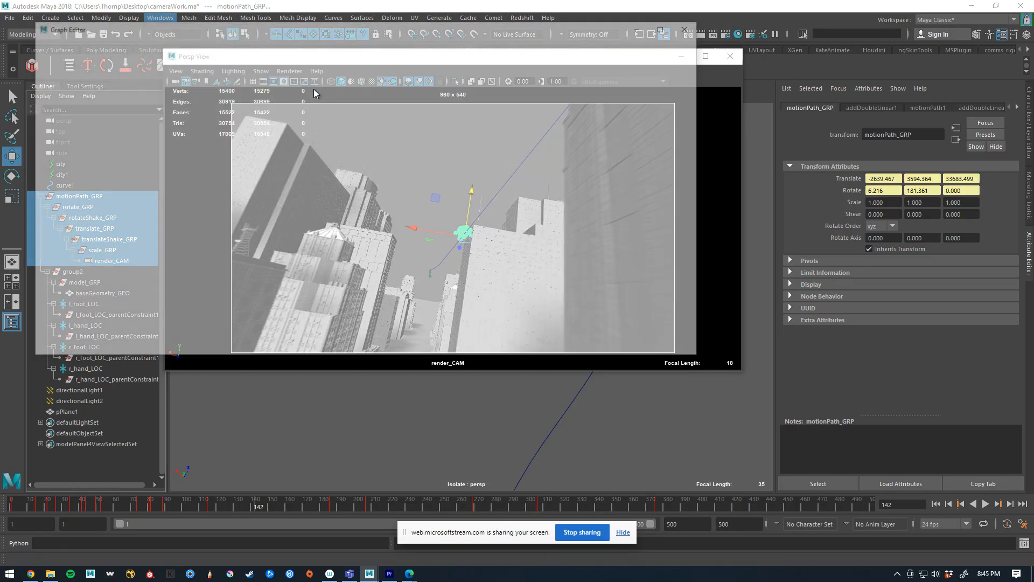
{"action": "key", "text": "a"}
{"action": "left_click_drag", "start_coordinate": [249, 293], "coordinate": [576, 127]}
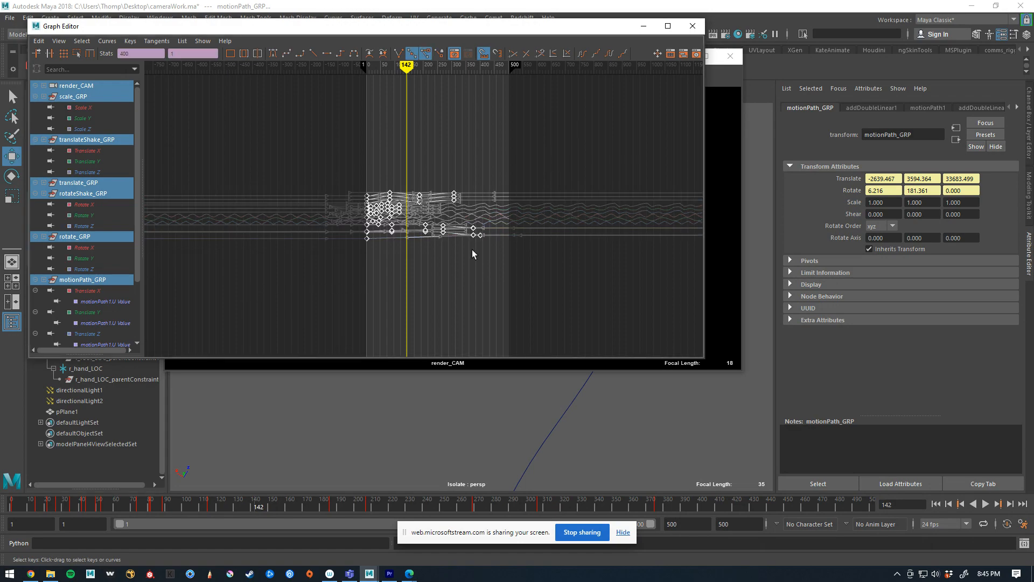
Compress all selected keys in time to about half their duration with the region scale tool, and close the Graph Editor
{"action": "left_click", "coordinate": [81, 53]}
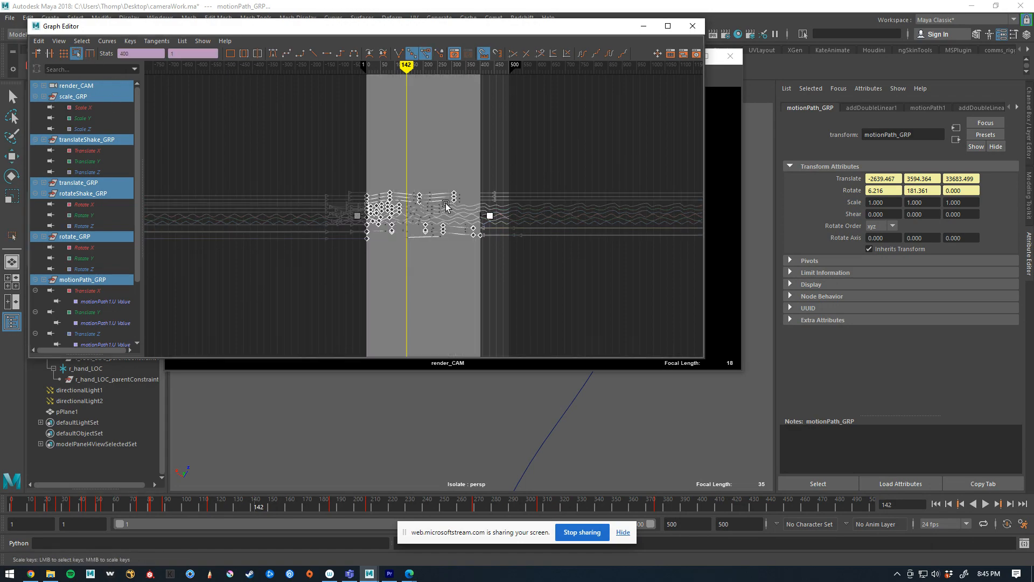
{"action": "left_click", "coordinate": [484, 213]}
{"action": "key", "text": "ctrl+z"}
{"action": "left_click_drag", "start_coordinate": [488, 216], "coordinate": [431, 215]}
{"action": "left_click", "coordinate": [697, 27]}
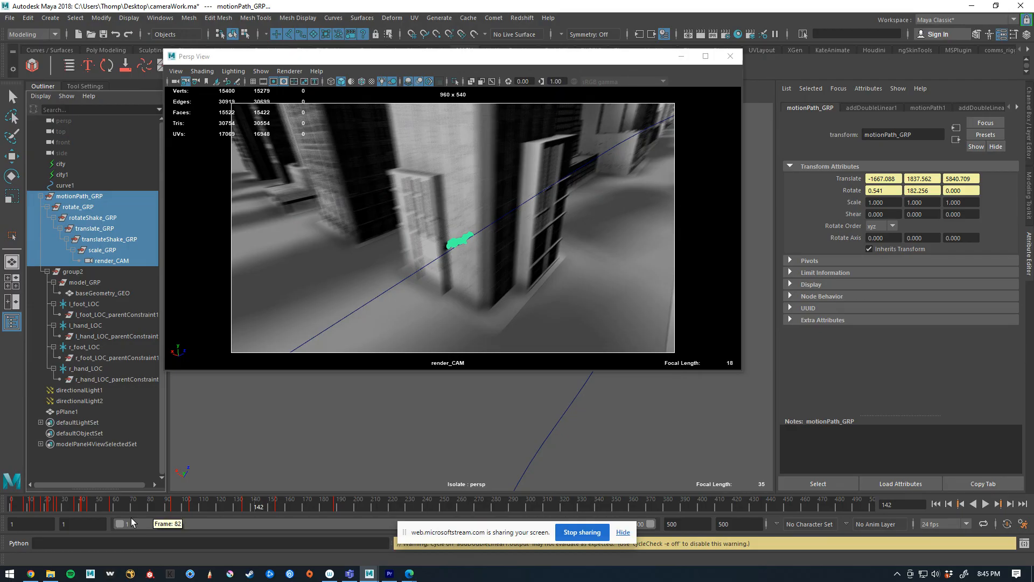
Preview the compressed animation through render_CAM with nothing selected, stop at frame 206, and close the separate camera view
{"action": "left_click", "coordinate": [60, 510]}
{"action": "left_click", "coordinate": [344, 157]}
{"action": "key", "text": "alt+v"}
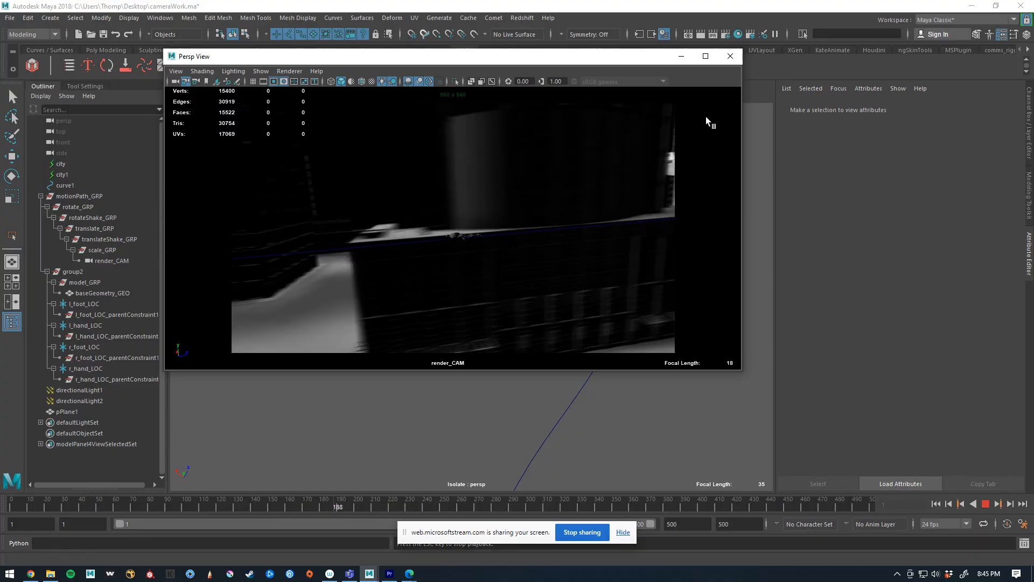
{"action": "key", "text": "Escape"}
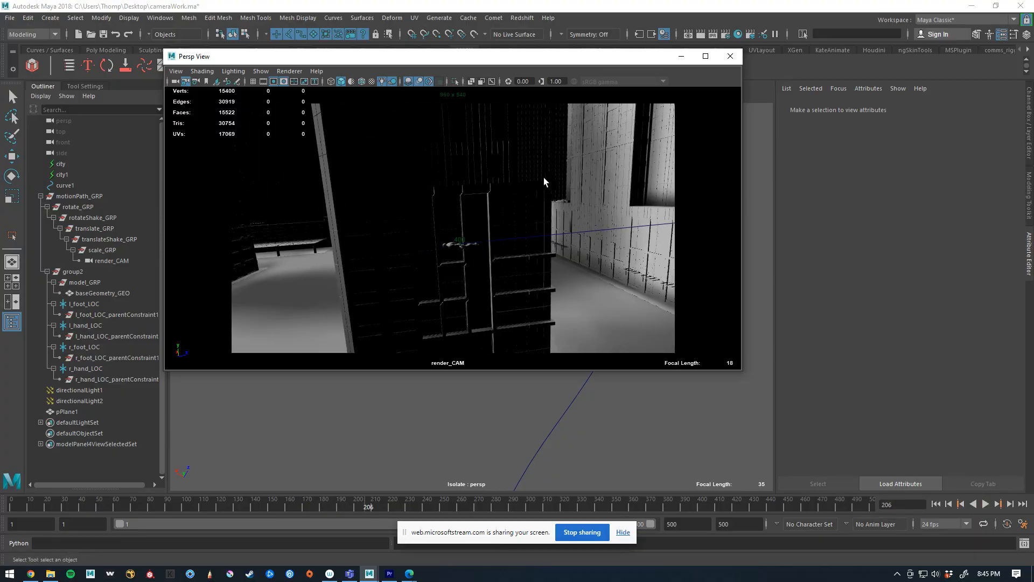
{"action": "left_click", "coordinate": [731, 57]}
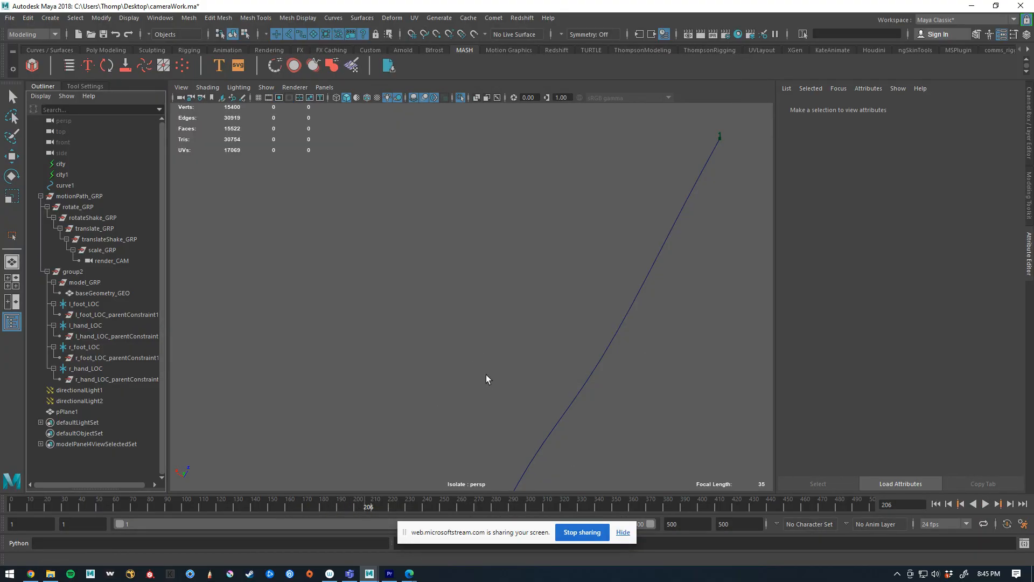